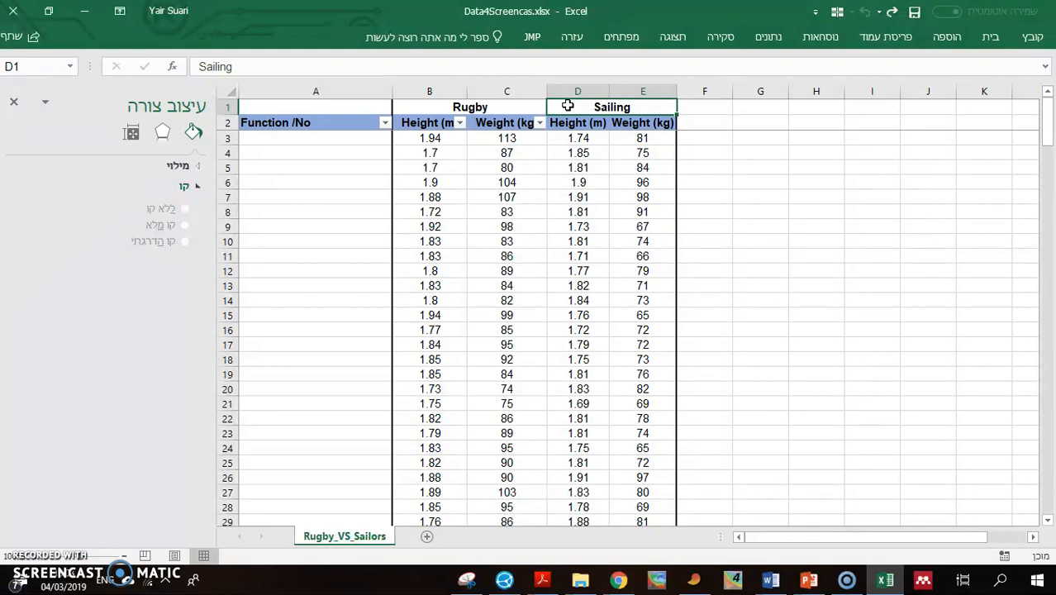
# Step: Examine the Rugby and Sailing height and weight column headings and the first data row
pyautogui.press('Down')
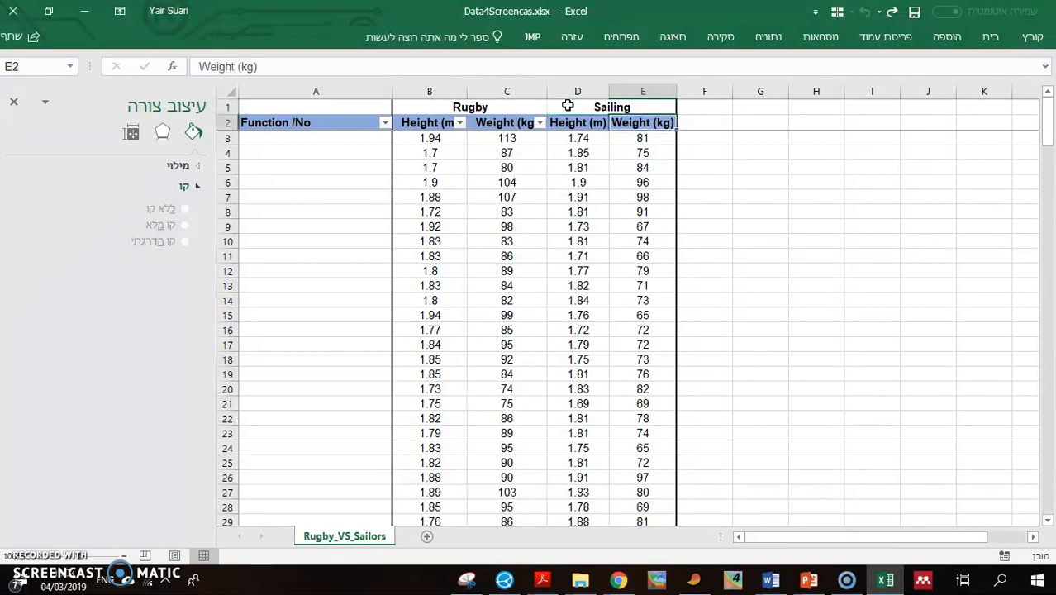
pyautogui.press('Left')
pyautogui.press('Down')
pyautogui.press('Up')
pyautogui.press('Left')
pyautogui.press('Left')
pyautogui.press('Up')
pyautogui.press('Down')
pyautogui.press('Down')
pyautogui.press('Right')
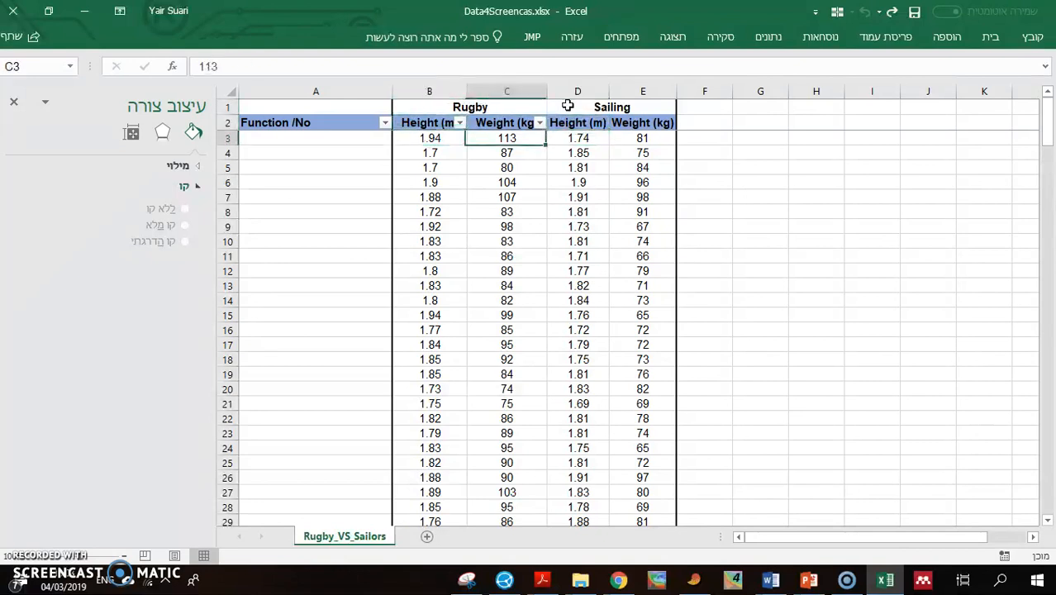
# Step: Go to the summary statistics block below the data and select the Rugby label in B216
pyautogui.press('Right')
pyautogui.hotkey('ctrl', 'Down')
pyautogui.press('Down')
pyautogui.press('Down')
pyautogui.press('Down')
pyautogui.press('Down')
pyautogui.press('Down')
pyautogui.press('Down')
pyautogui.press('Down')
pyautogui.press('Down')
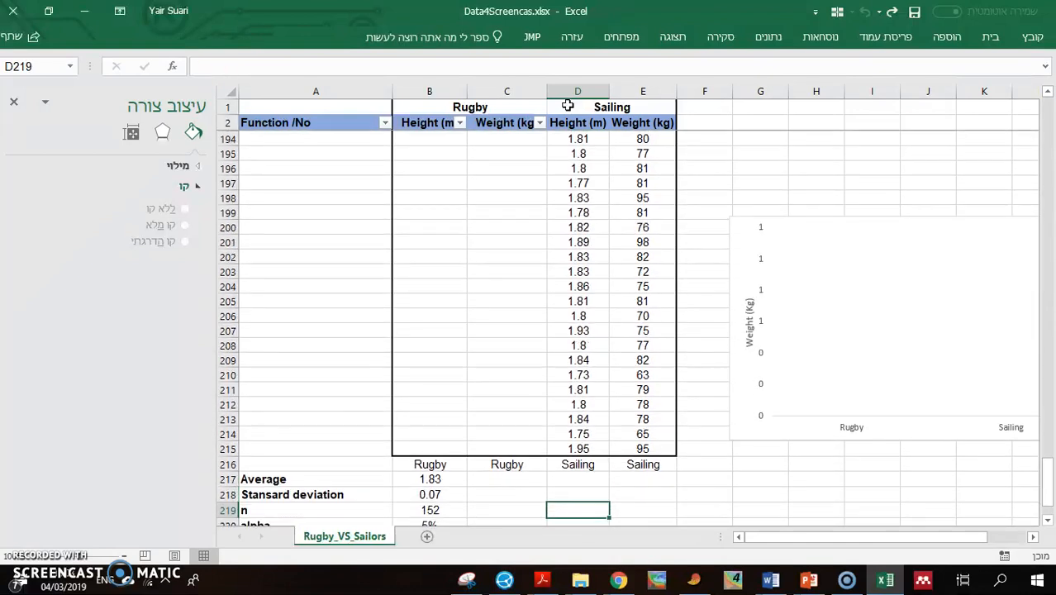
pyautogui.press('Left')
pyautogui.press('Left')
pyautogui.press('Up')
pyautogui.press('Up')
pyautogui.press('Up')
pyautogui.press('Up')
pyautogui.press('Up')
pyautogui.press('Up')
pyautogui.press('Up')
pyautogui.press('Up')
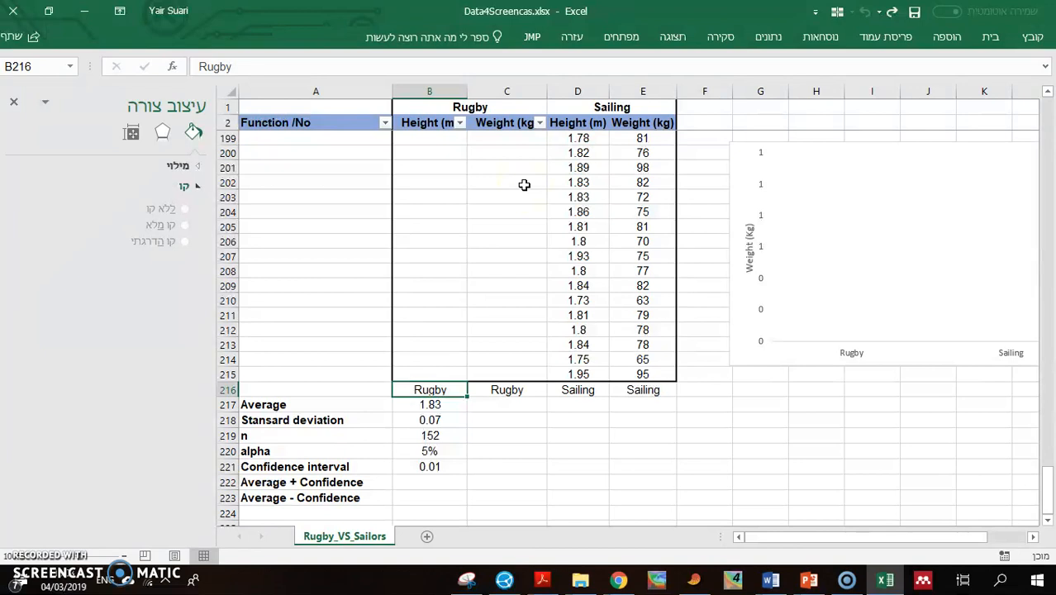
# Step: Examine the Rugby height entries for average, standard deviation, n, alpha and confidence interval in B217:B221
pyautogui.press('Down')
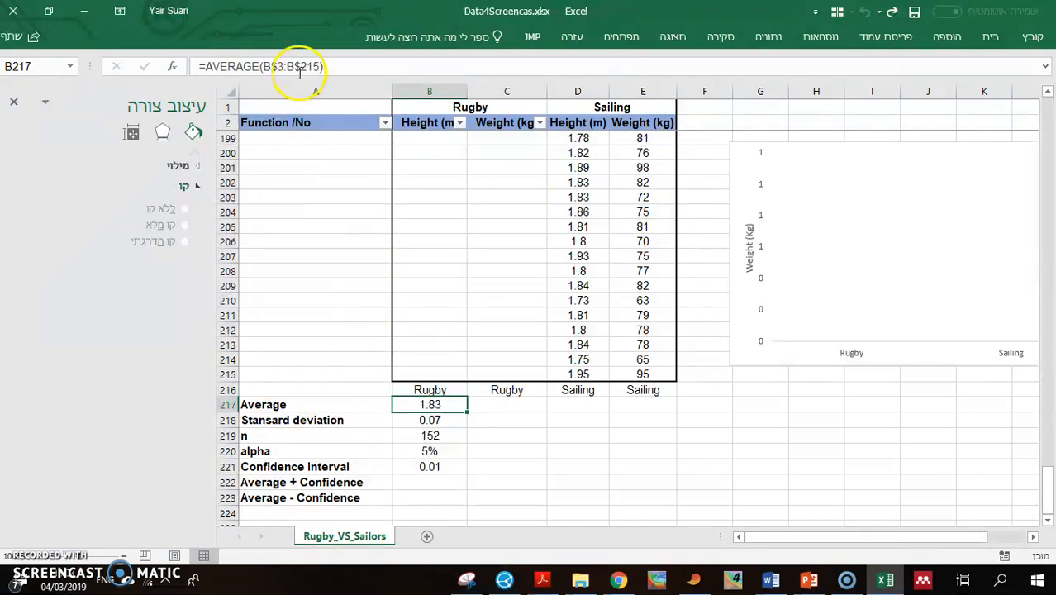
pyautogui.click(273, 422)
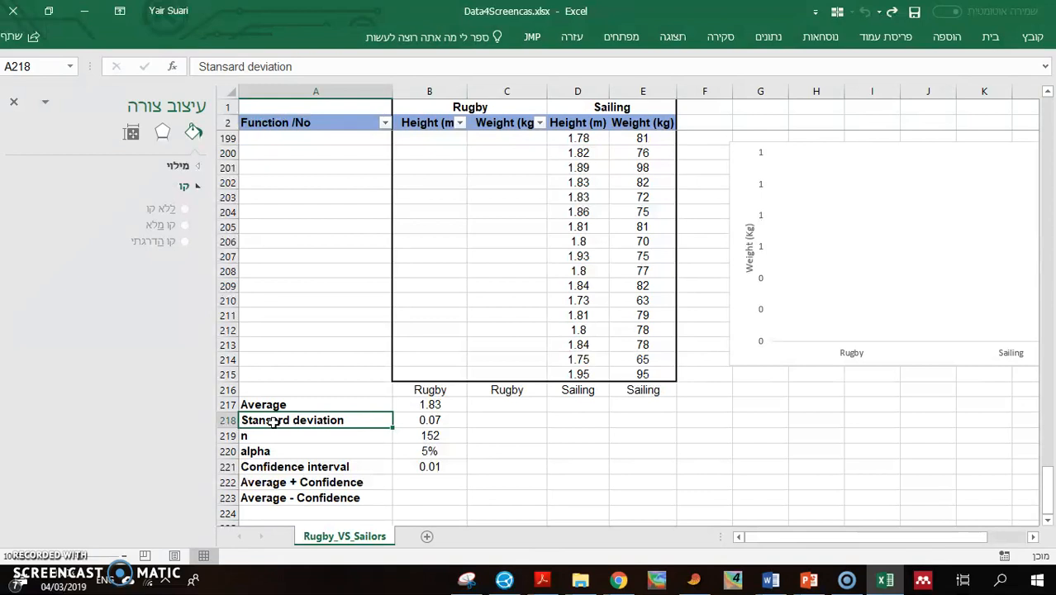
pyautogui.press('Right')
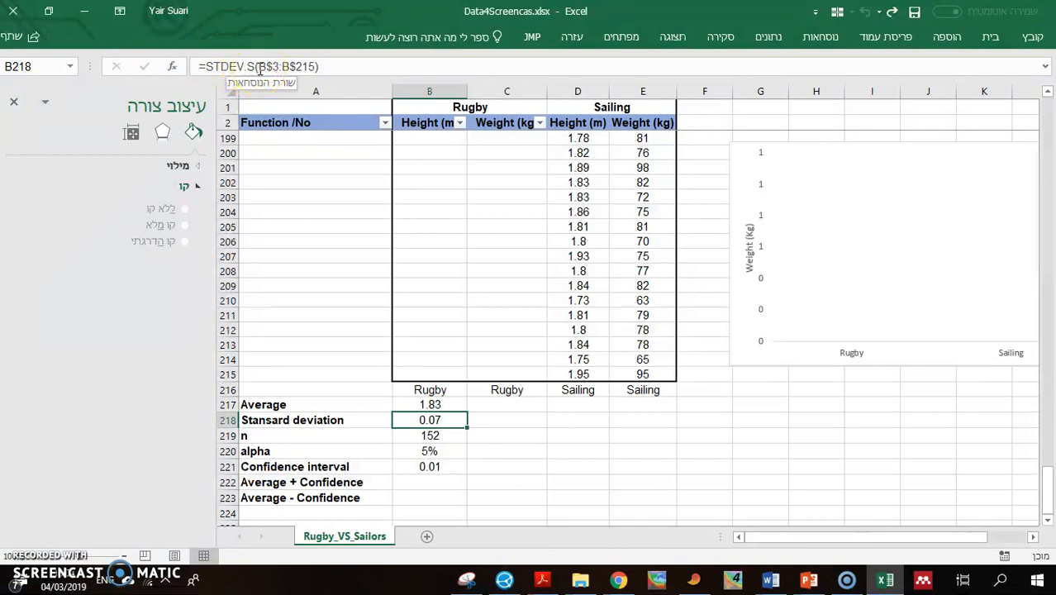
pyautogui.press('Left')
pyautogui.press('Down')
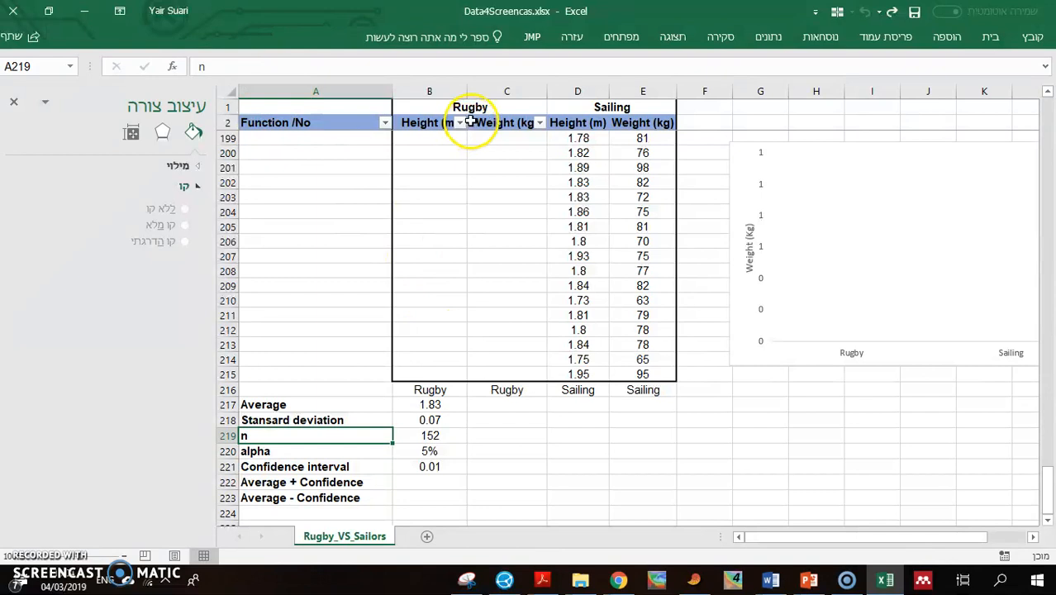
pyautogui.click(428, 433)
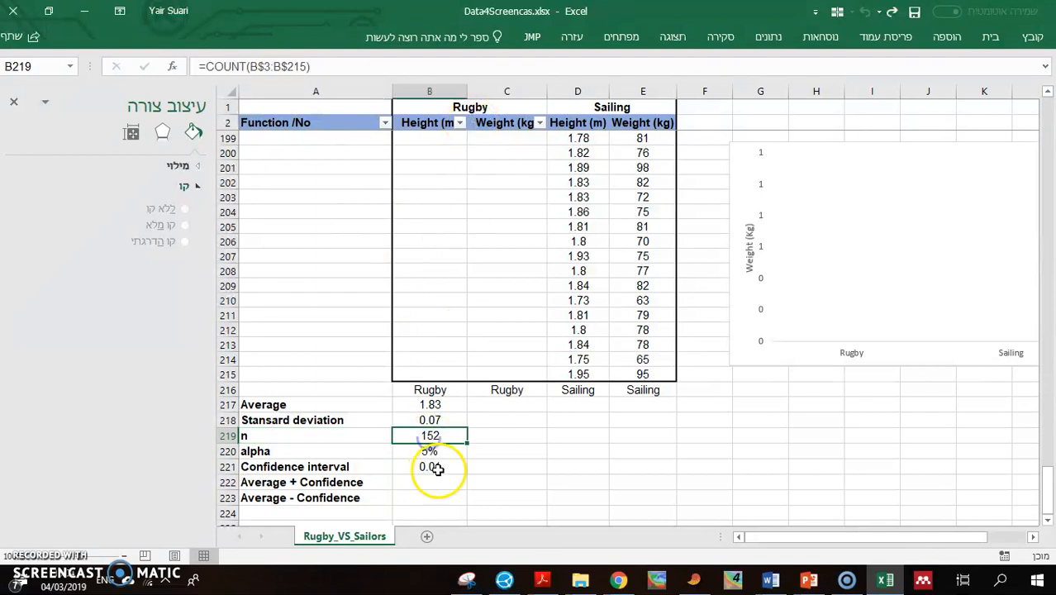
pyautogui.click(279, 453)
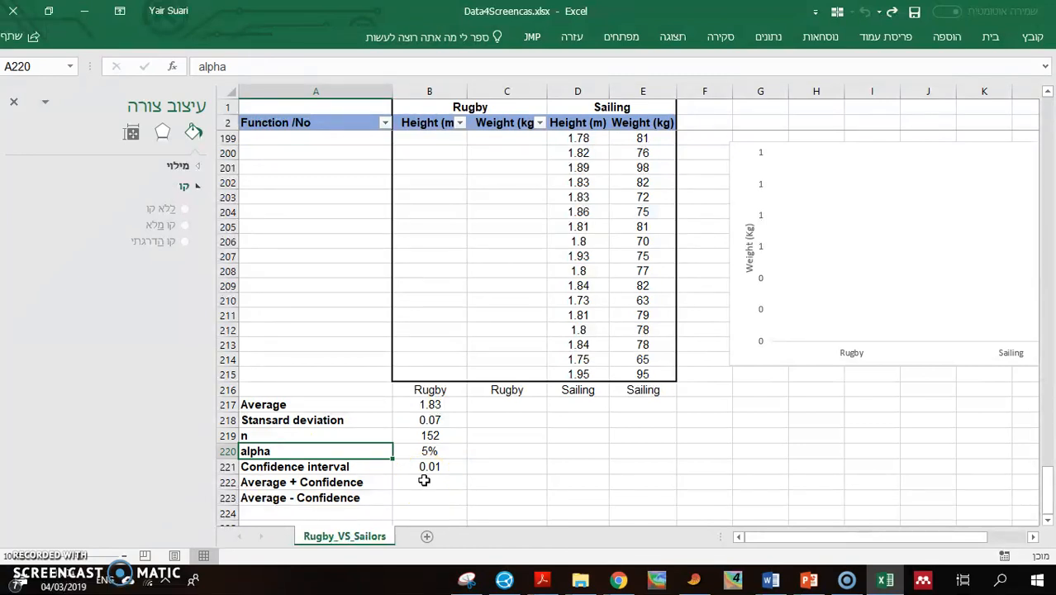
pyautogui.press('Right')
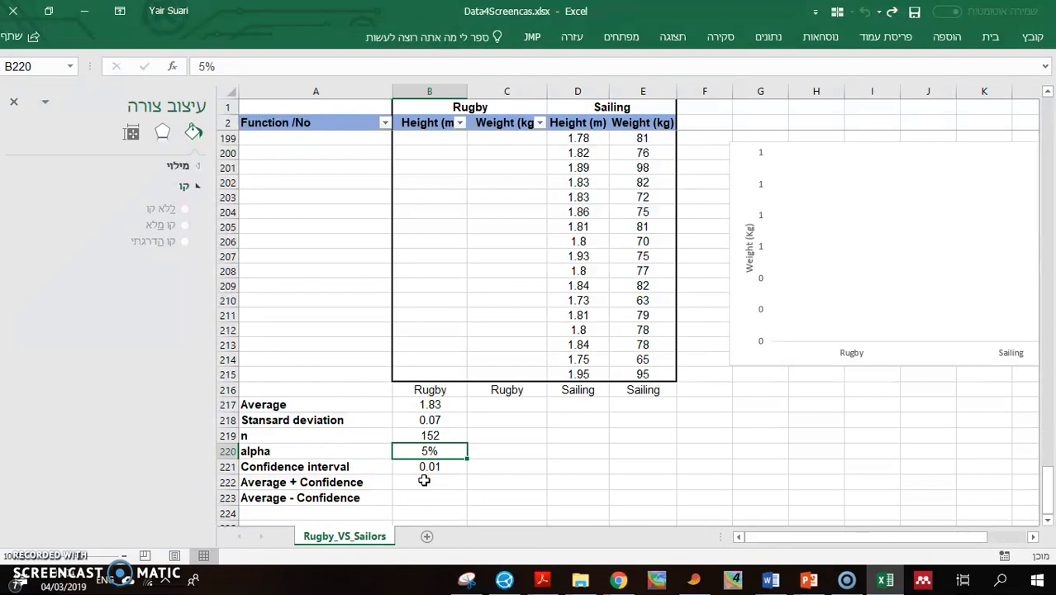
pyautogui.click(427, 450)
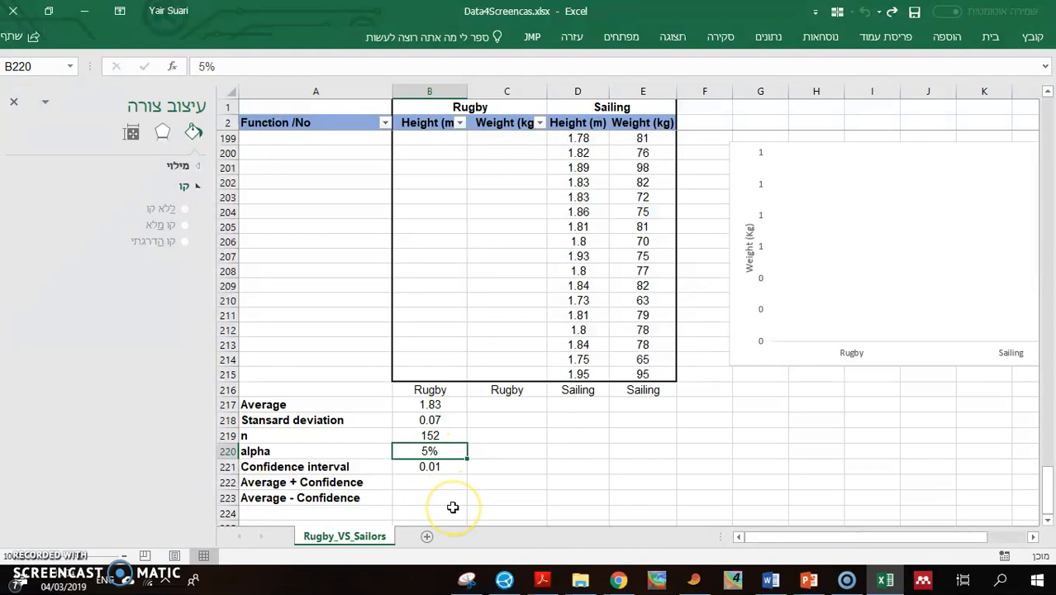
pyautogui.press('Left')
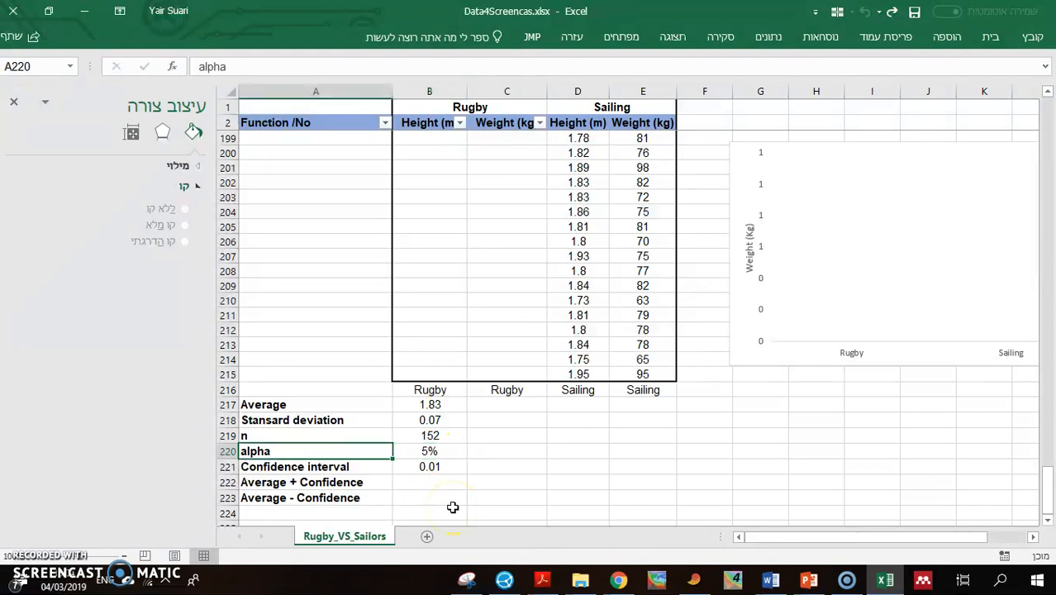
pyautogui.press('Right')
pyautogui.press('Down')
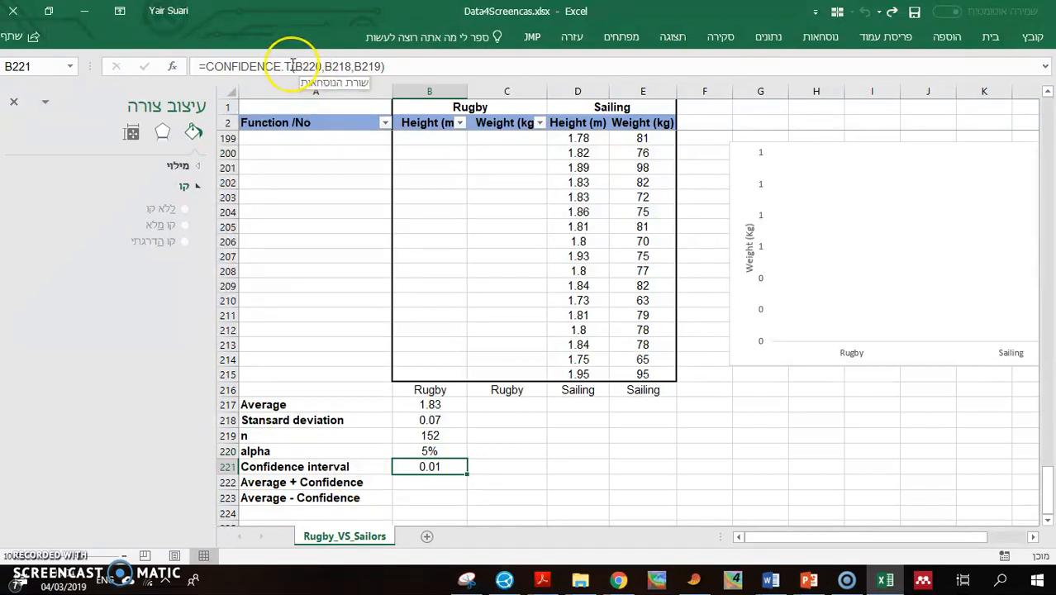
# Step: Clear the arguments of the CONFIDENCE.T formula in B221 and open its function arguments dialog
pyautogui.moveTo(292, 66); pyautogui.dragTo(412, 81)
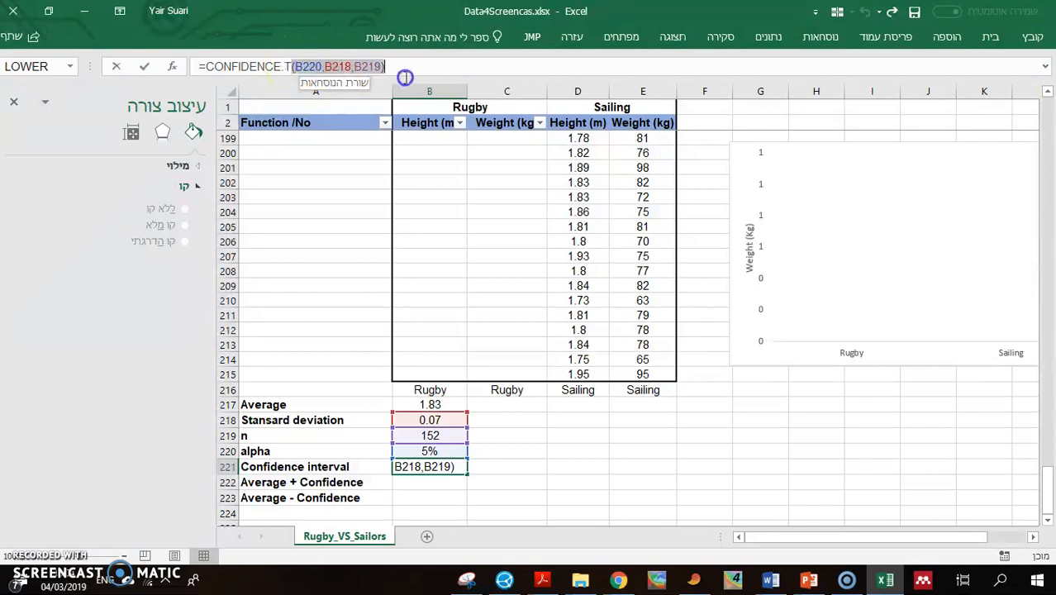
pyautogui.press('BackSpace')
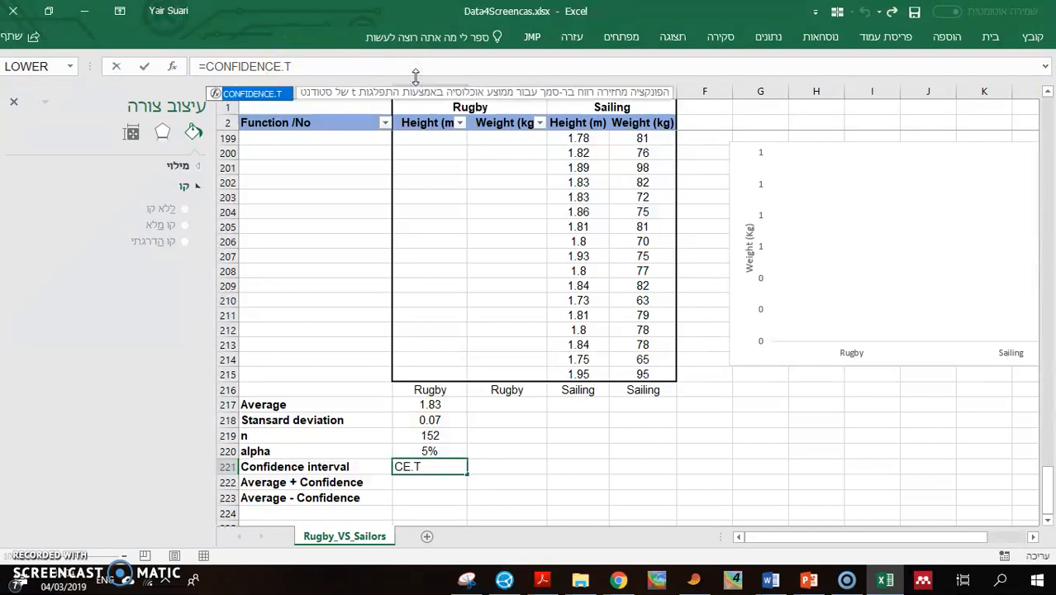
pyautogui.write('(')
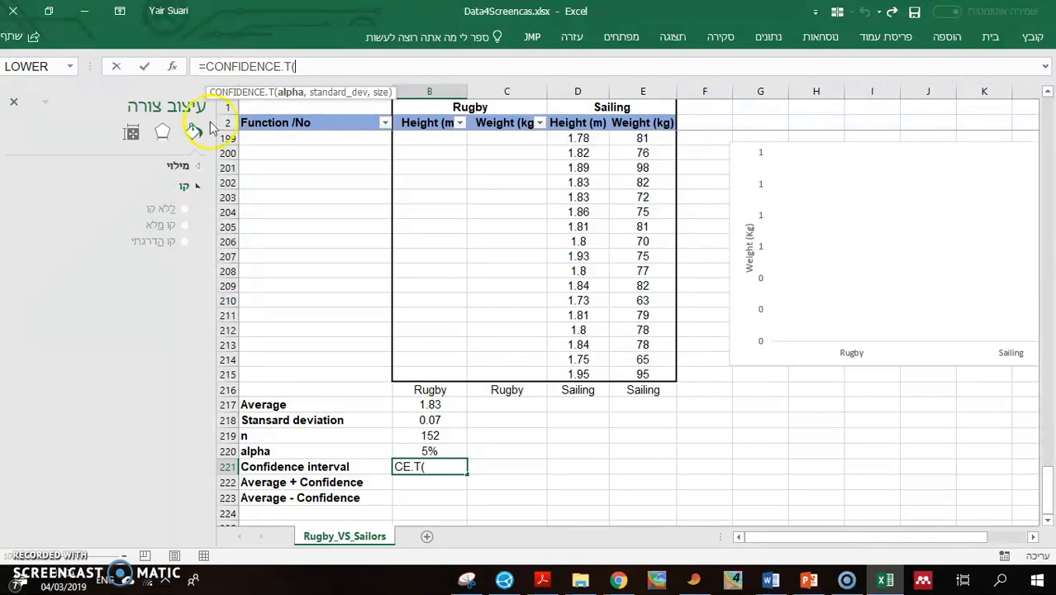
pyautogui.click(172, 67)
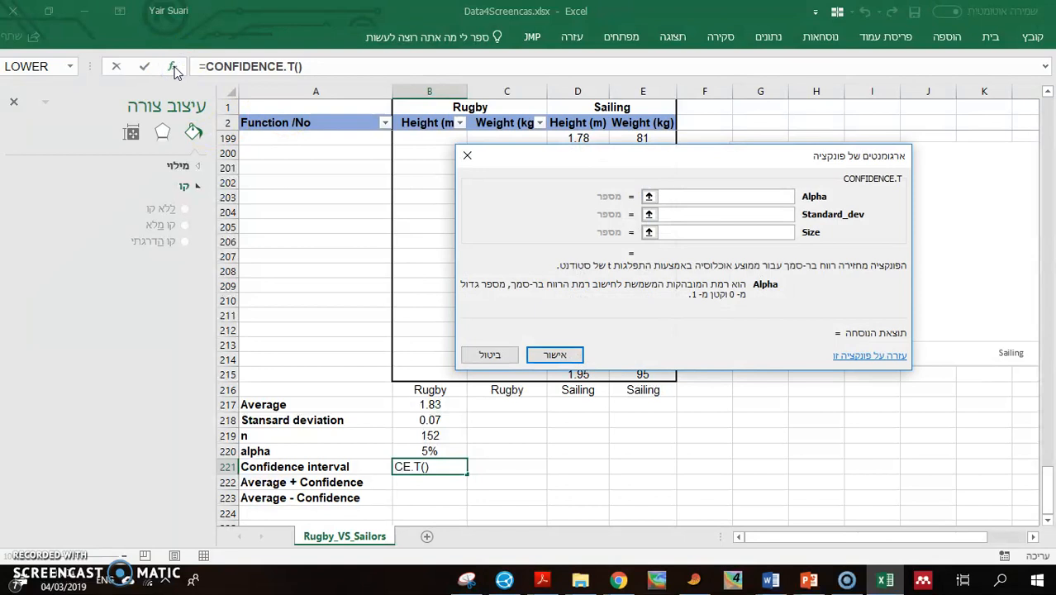
# Step: Complete the CONFIDENCE.T function with B220 as Alpha, B218 as Standard_dev and B219 as Size
pyautogui.click(429, 452)
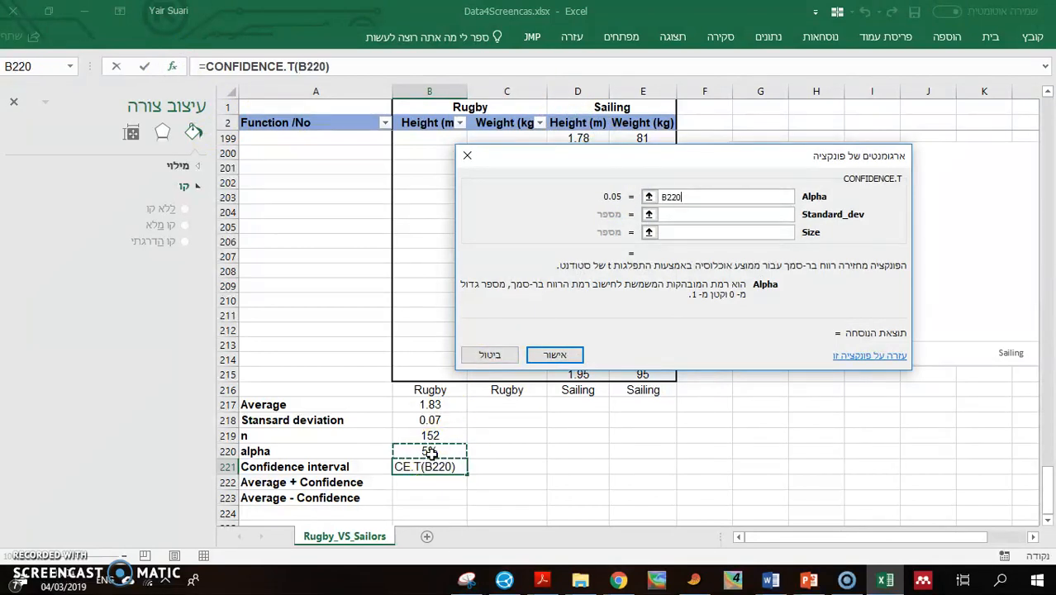
pyautogui.click(592, 316)
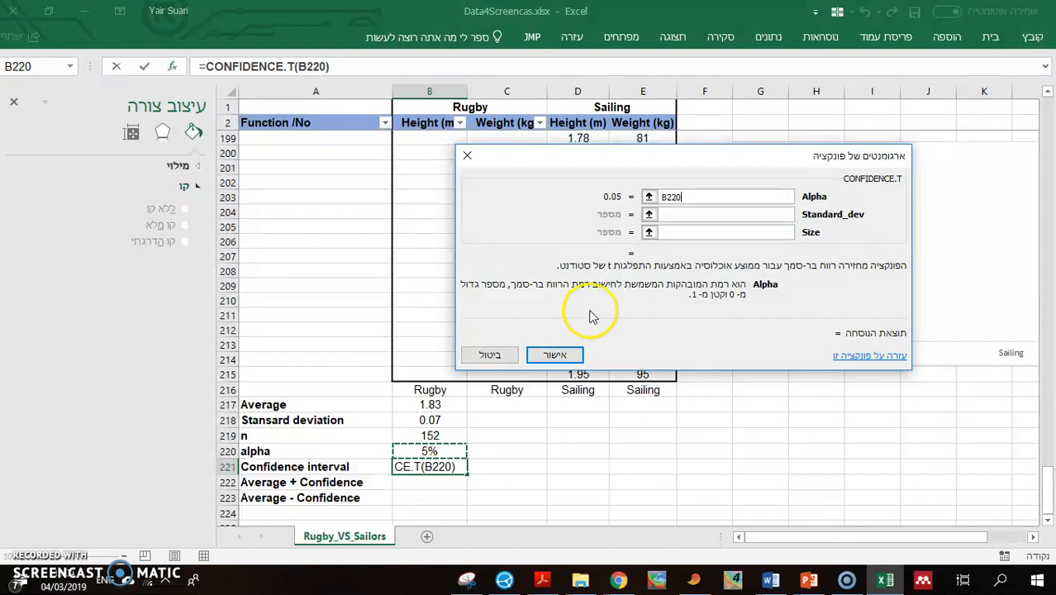
pyautogui.click(667, 216)
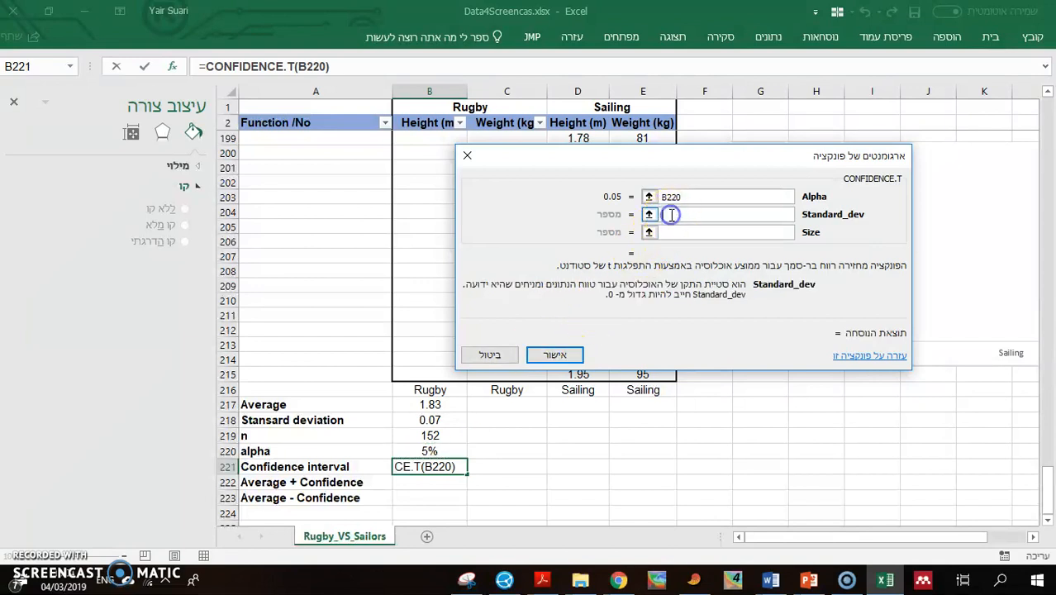
pyautogui.click(422, 421)
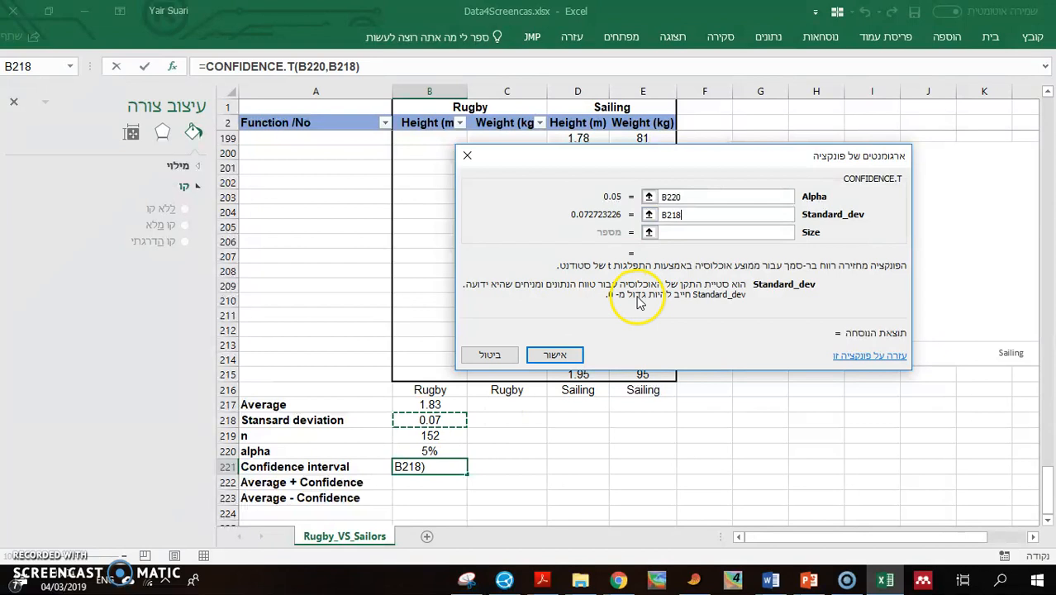
pyautogui.click(688, 231)
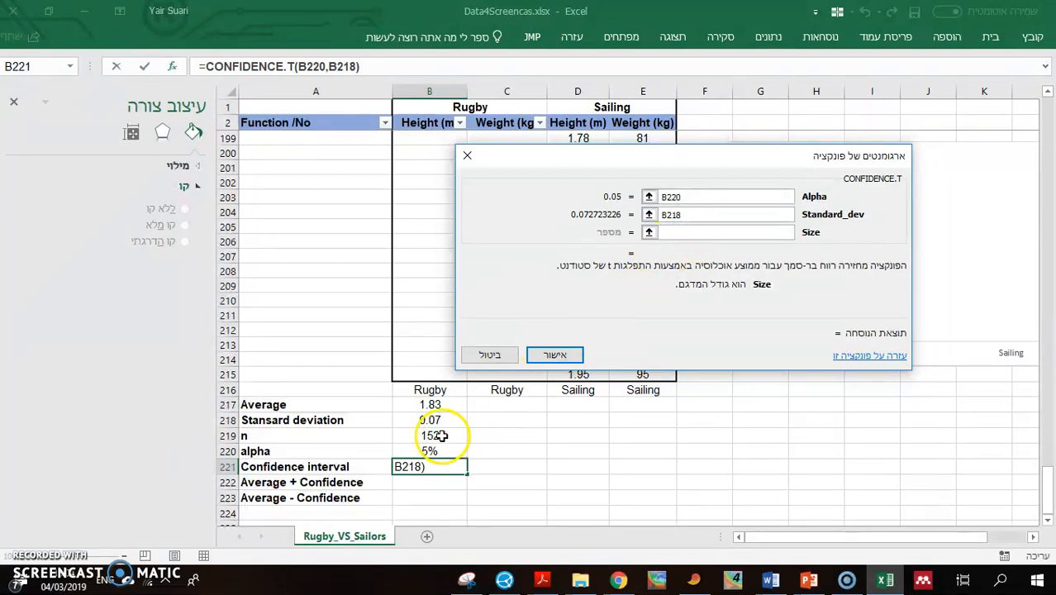
pyautogui.click(438, 434)
pyautogui.click(558, 355)
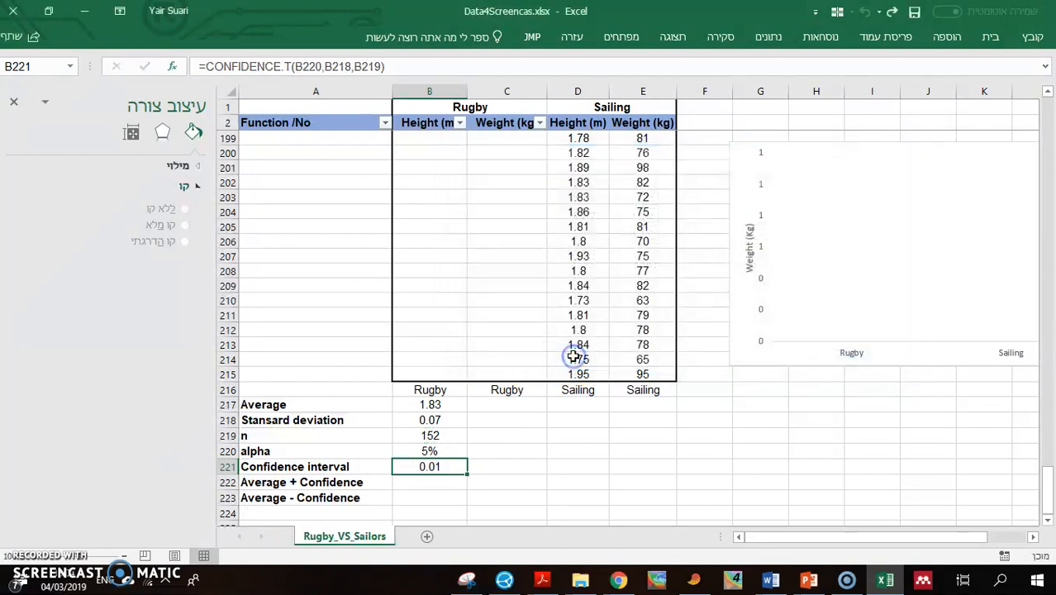
# Step: Copy the Rugby height statistics in B217:B221 across to the other three columns, through column E
pyautogui.click(430, 405)
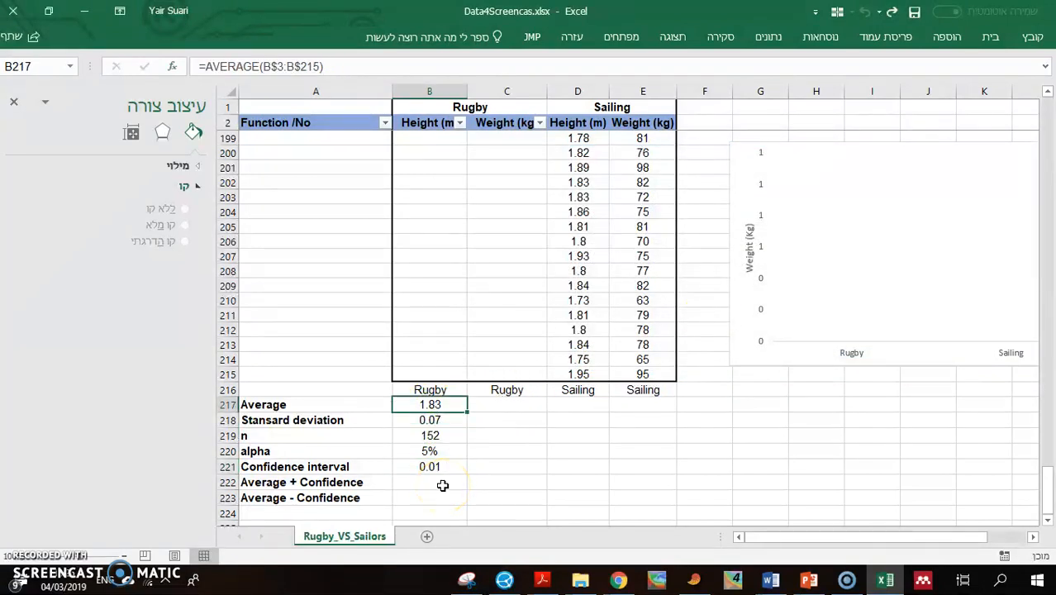
pyautogui.moveTo(443, 486); pyautogui.dragTo(443, 486)
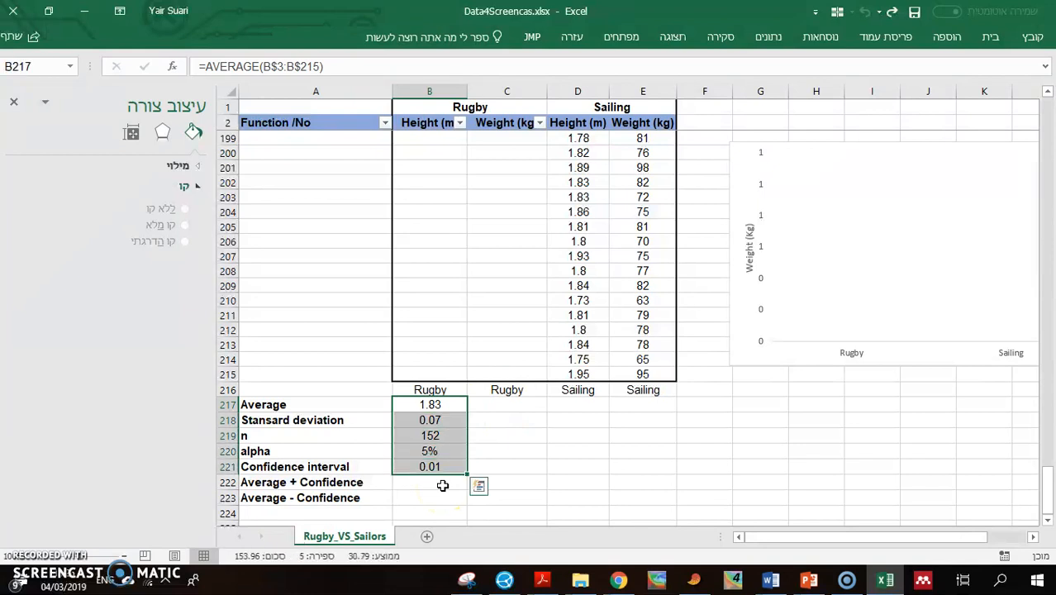
pyautogui.hotkey('ctrl', 'c')
pyautogui.hotkey('shift', 'Right')
pyautogui.hotkey('shift', 'Right')
pyautogui.hotkey('shift', 'Right')
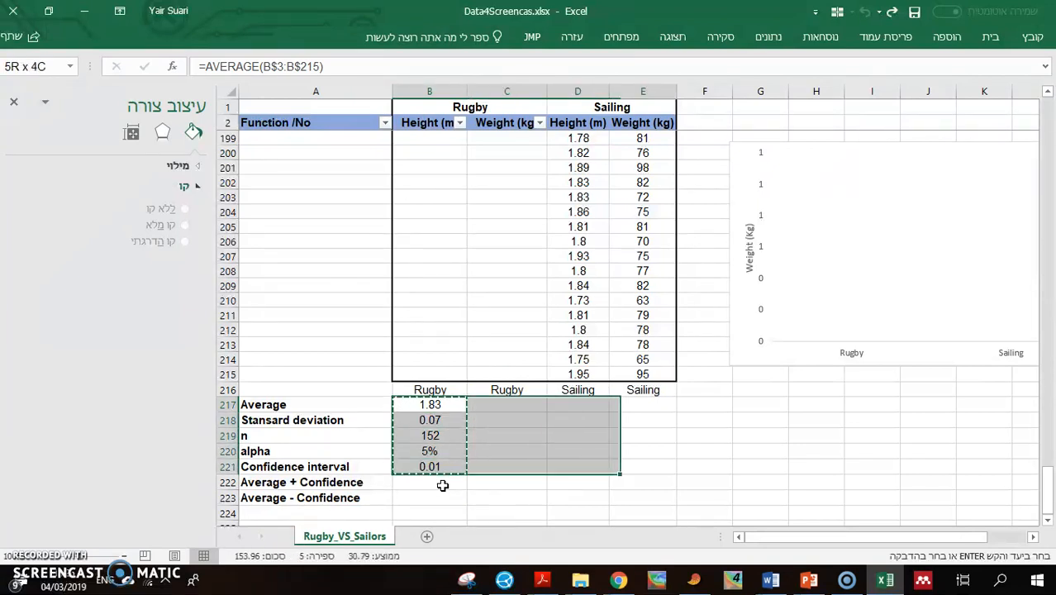
pyautogui.hotkey('ctrl', 'v')
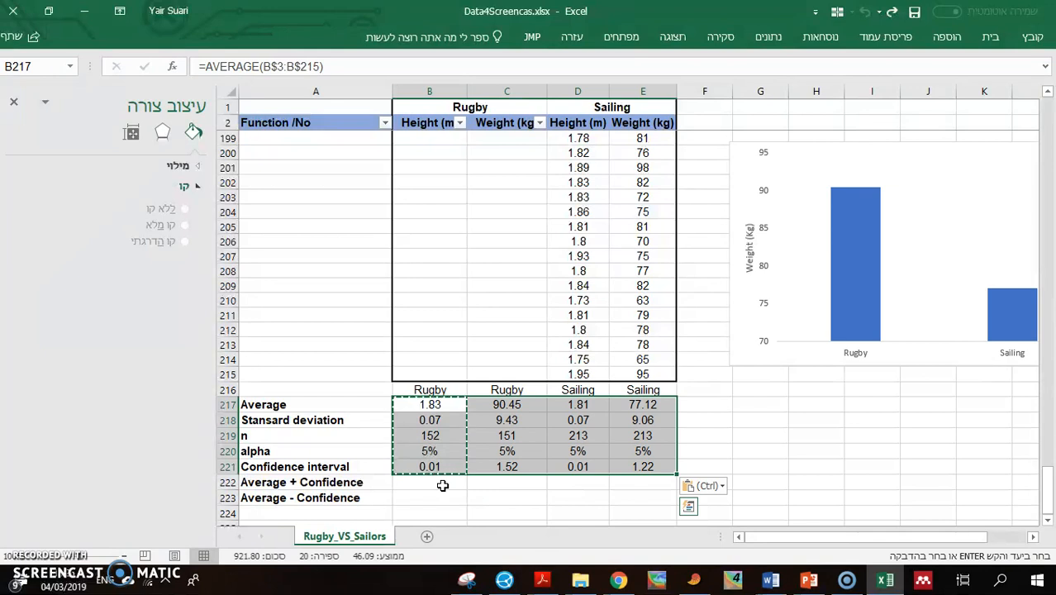
# Step: Examine the Rugby averages in B216:C217 and the Sailing averages in D216:E217
pyautogui.click(442, 486)
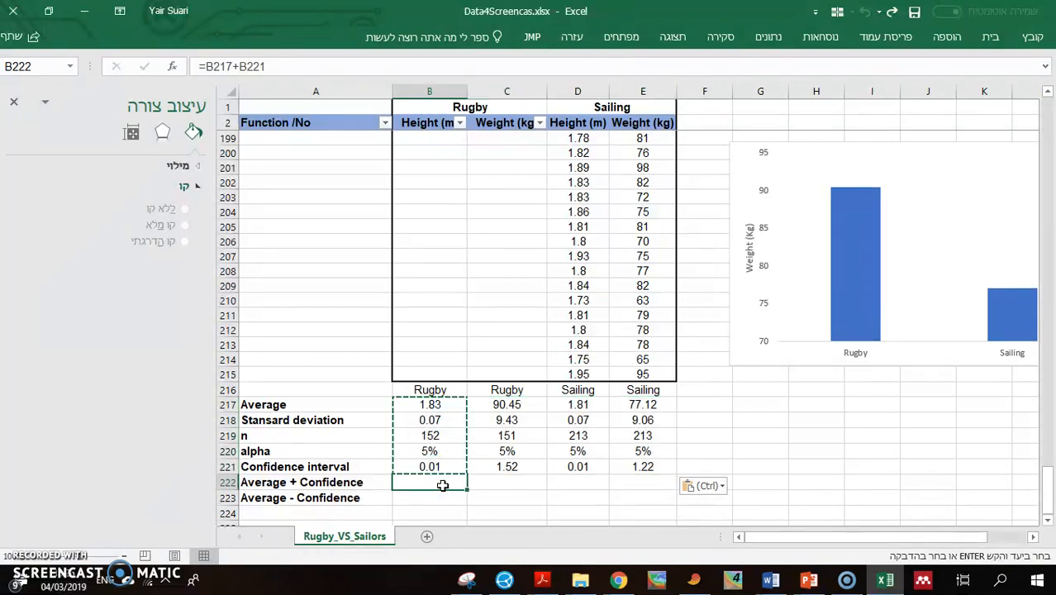
pyautogui.click(438, 405)
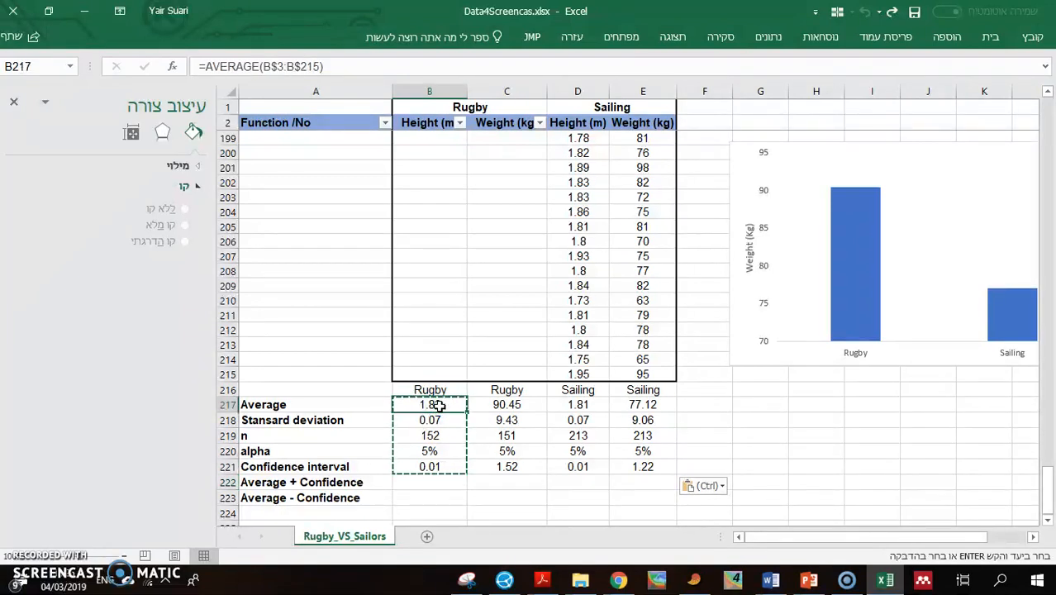
pyautogui.press('Up')
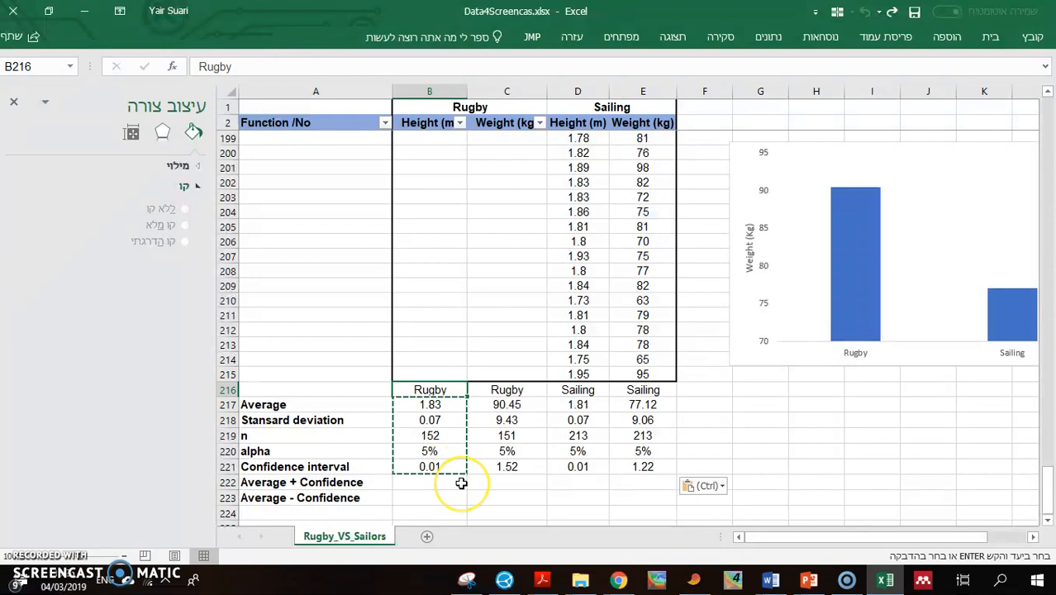
pyautogui.hotkey('shift', 'Down')
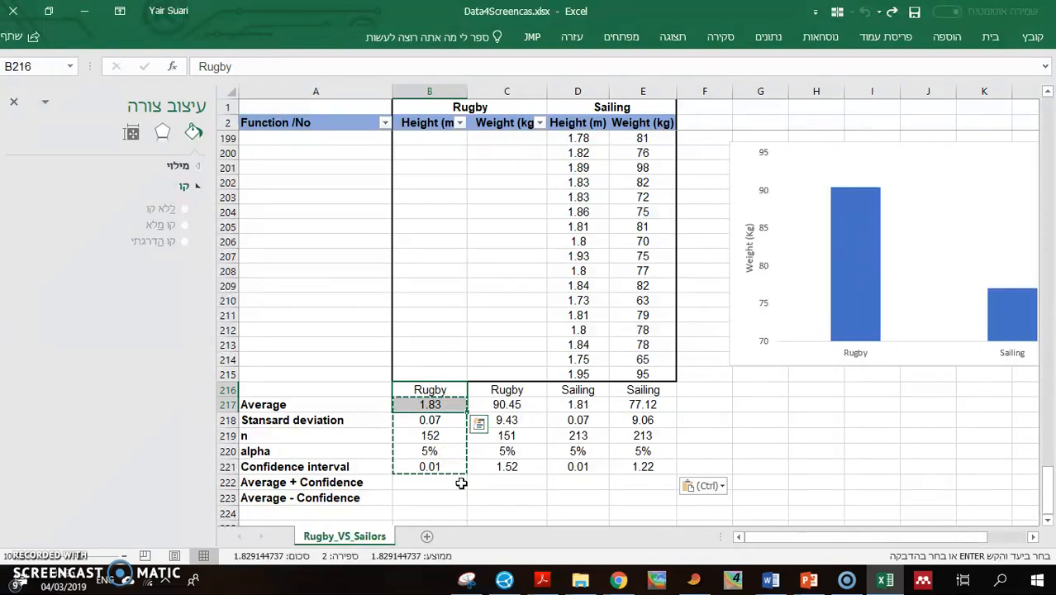
pyautogui.hotkey('shift', 'Right')
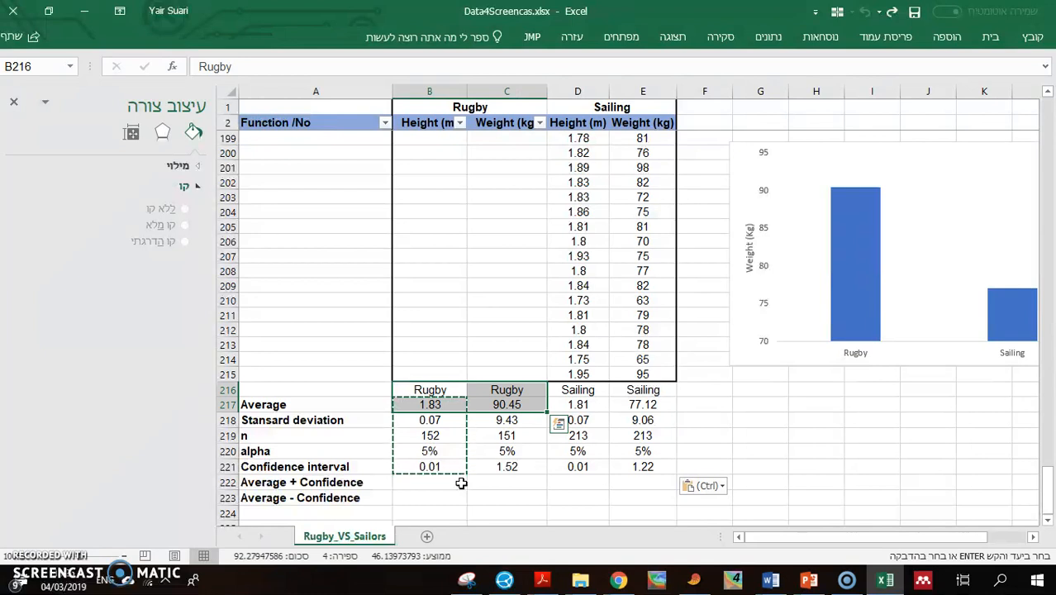
pyautogui.press('Right')
pyautogui.press('Right')
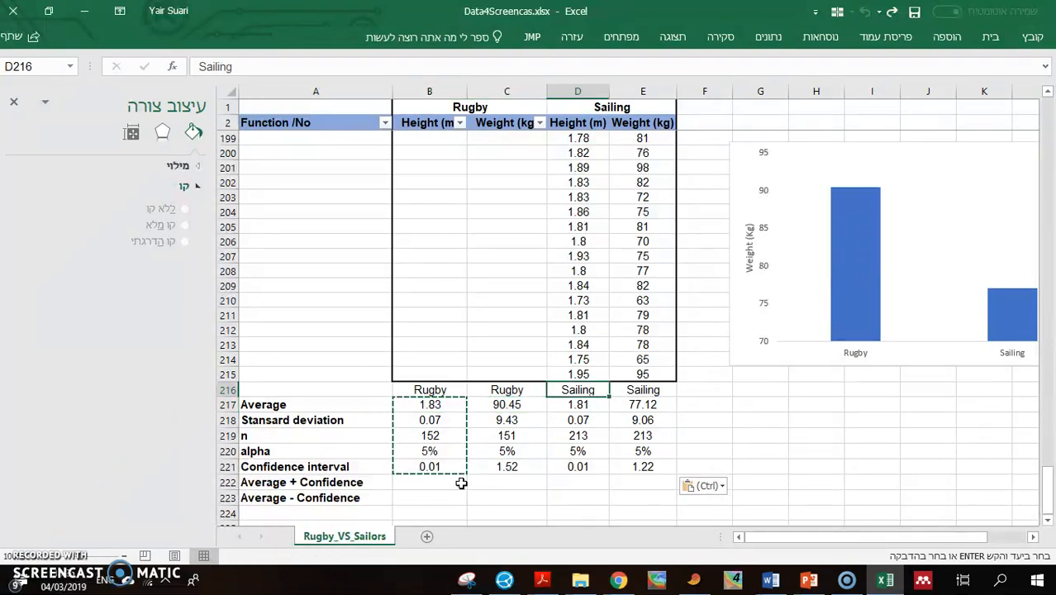
pyautogui.hotkey('shift', 'Down')
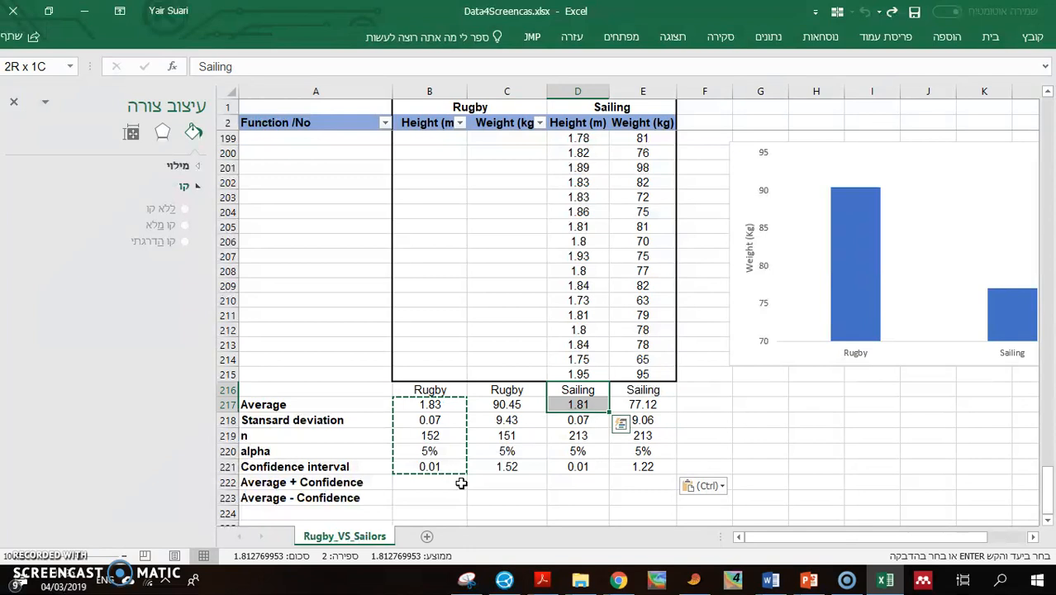
pyautogui.hotkey('shift', 'Right')
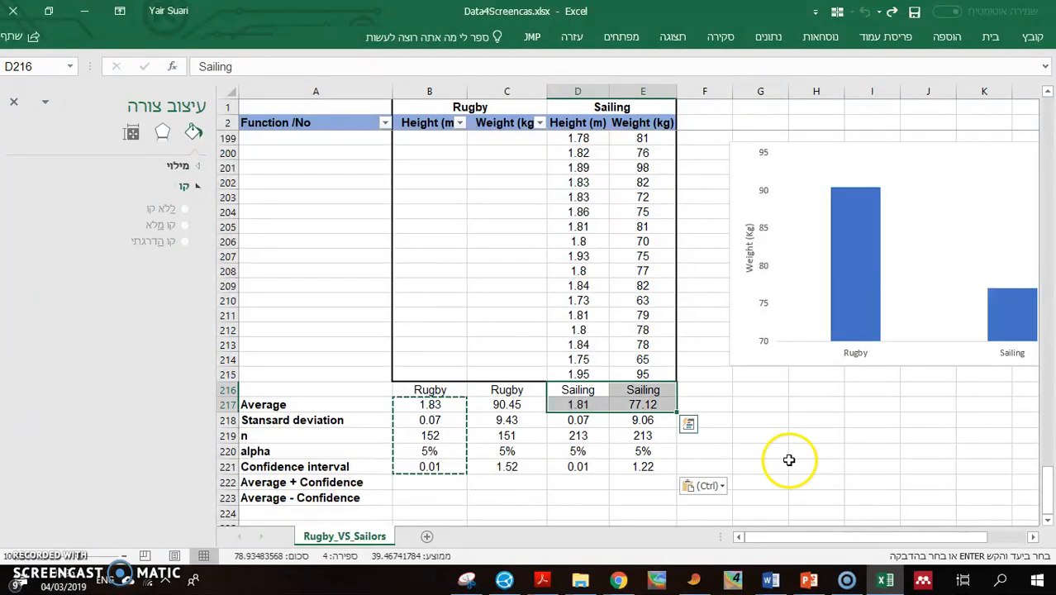
pyautogui.click(826, 435)
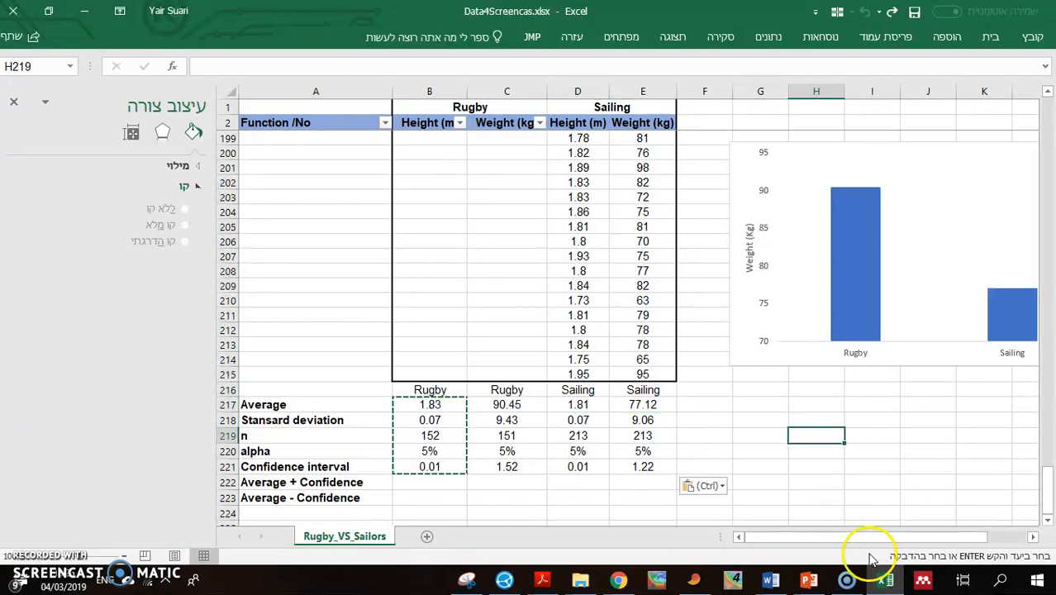
# Step: Add error bars to the Rugby and Sailing columns of the weight chart
pyautogui.moveTo(872, 537); pyautogui.dragTo(925, 537)
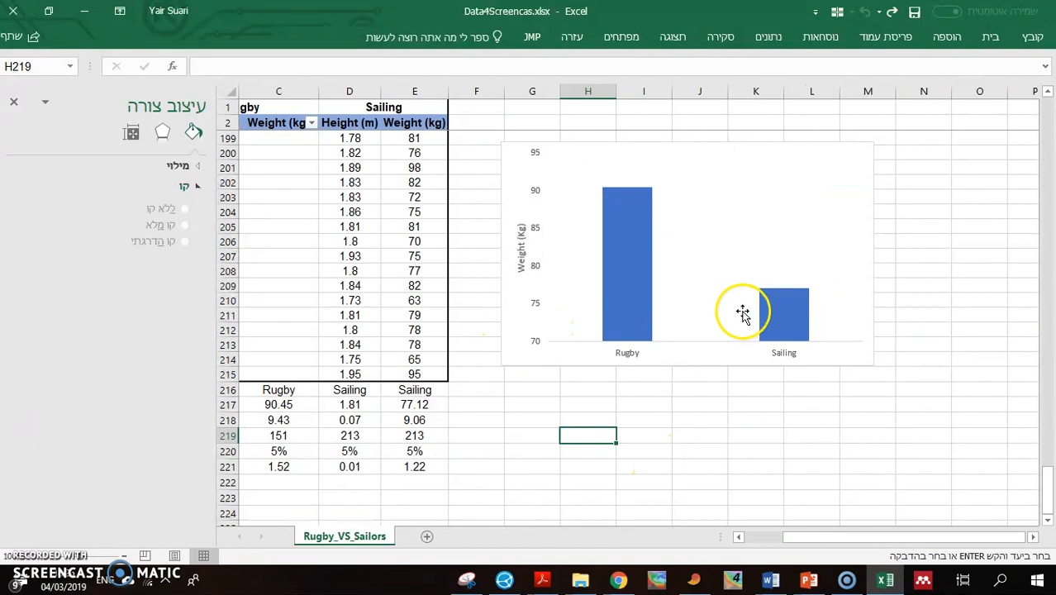
pyautogui.moveTo(779, 307)
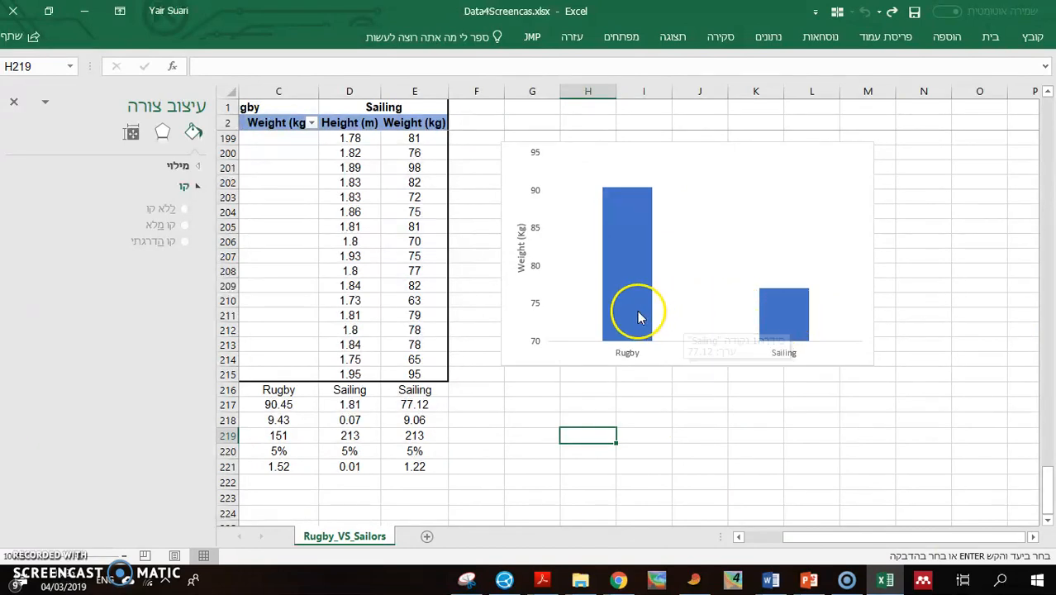
pyautogui.moveTo(615, 315)
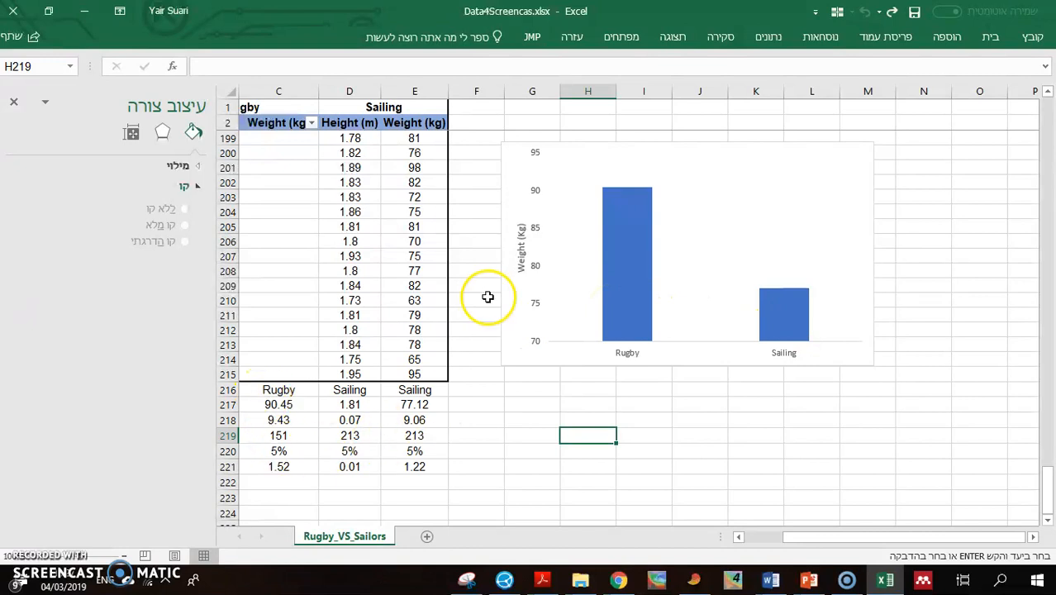
pyautogui.moveTo(628, 202)
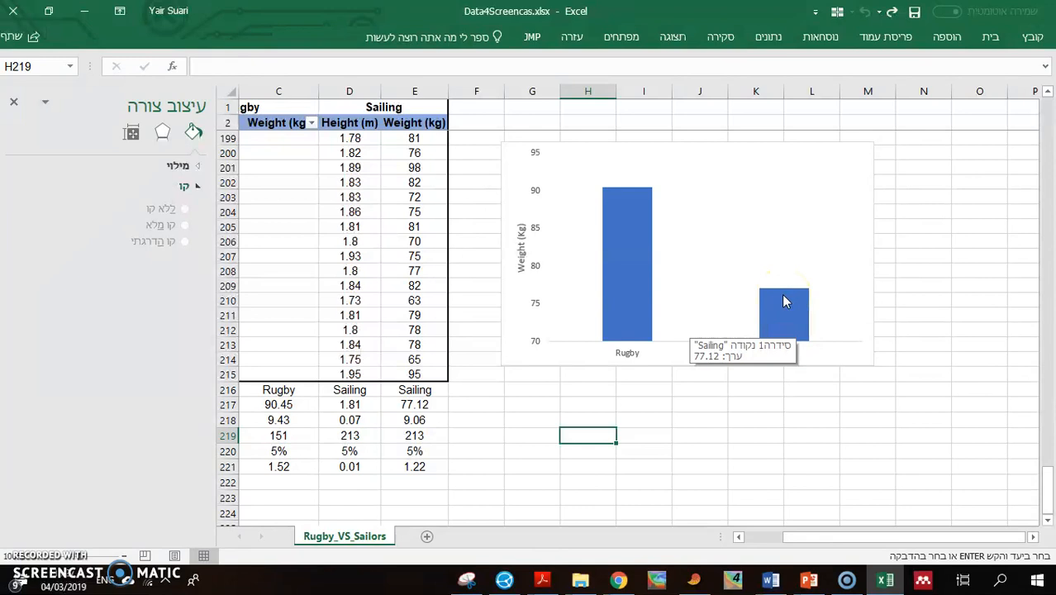
pyautogui.click(740, 264)
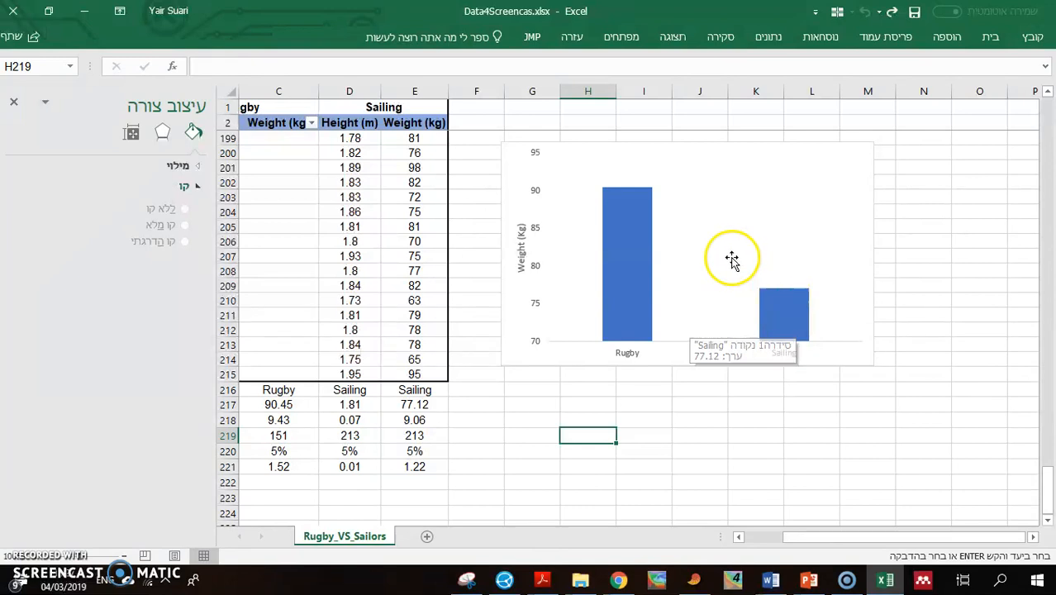
pyautogui.click(478, 152)
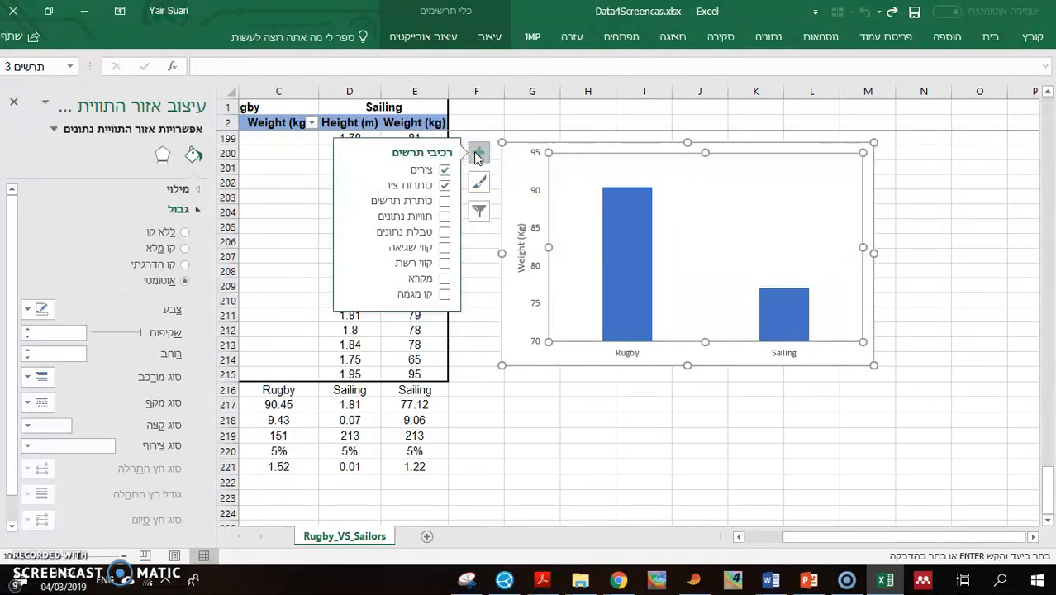
pyautogui.click(445, 248)
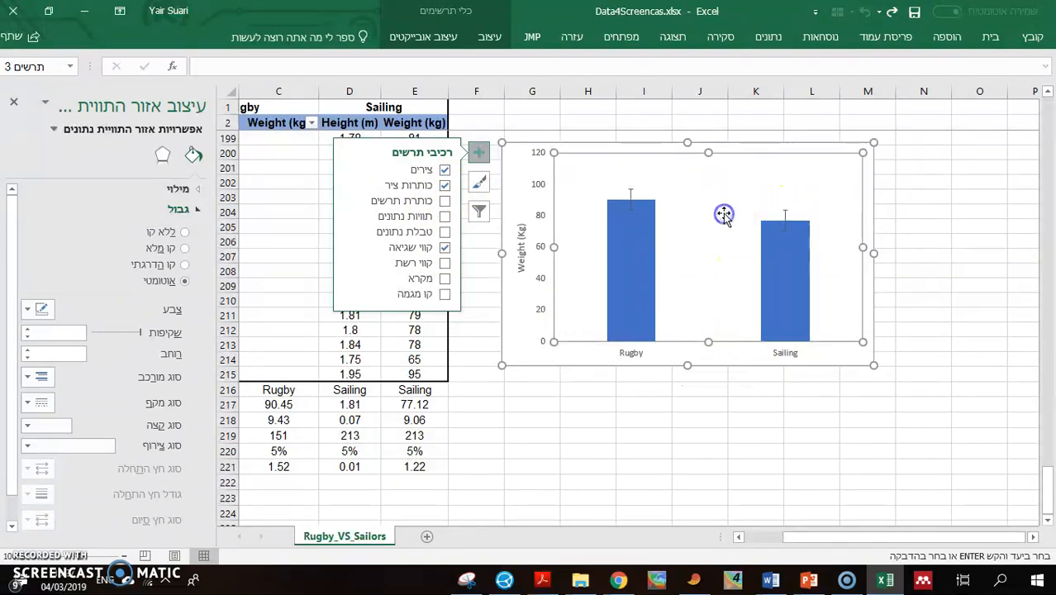
# Step: Format the chart's error bars as a solid line with a width of 5 pt
pyautogui.click(631, 198)
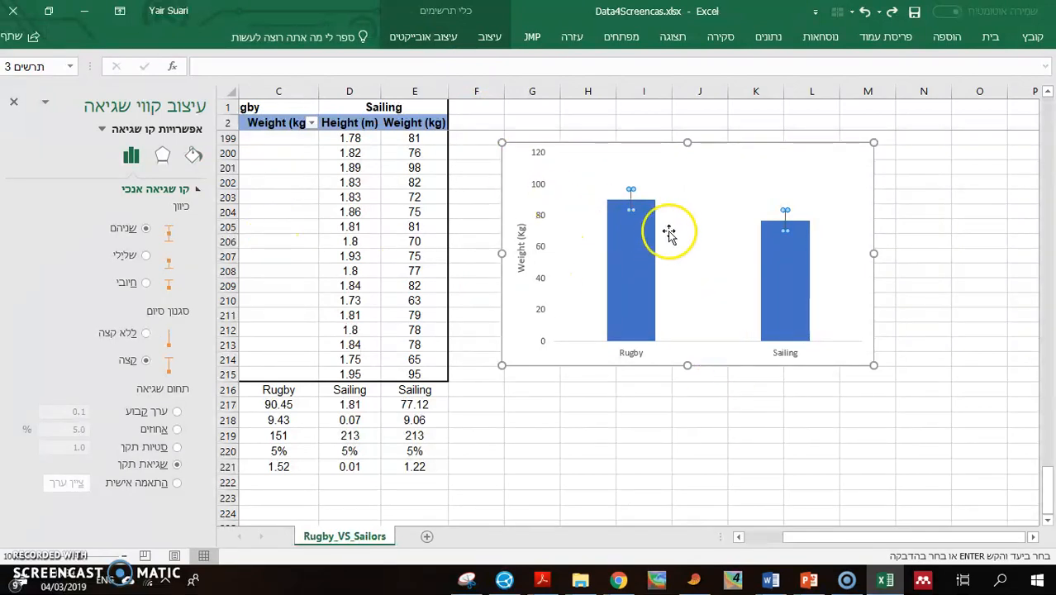
pyautogui.click(190, 157)
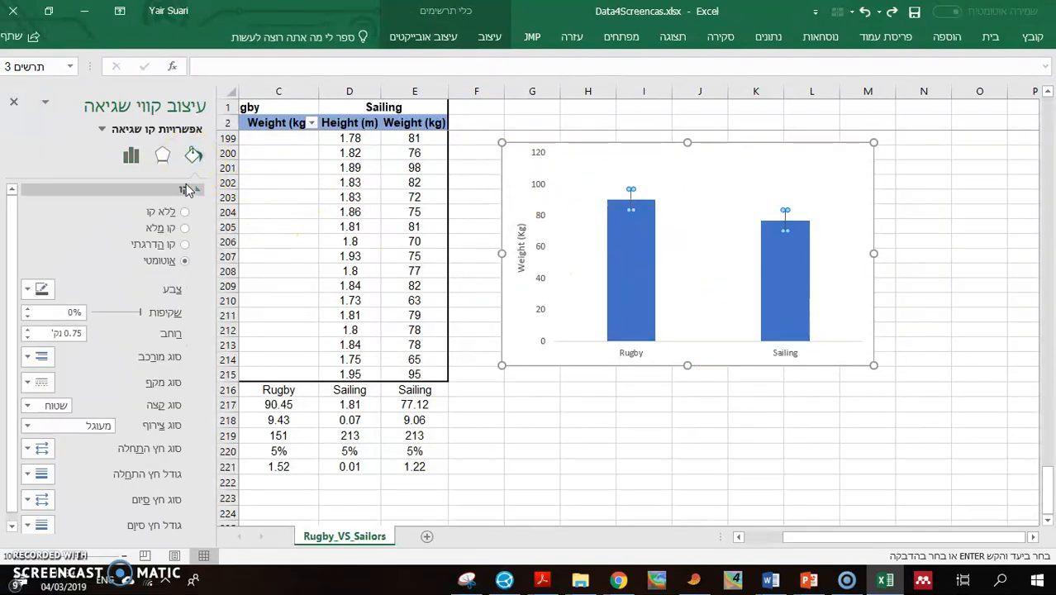
pyautogui.moveTo(12, 287); pyautogui.dragTo(8, 322)
pyautogui.click(184, 218)
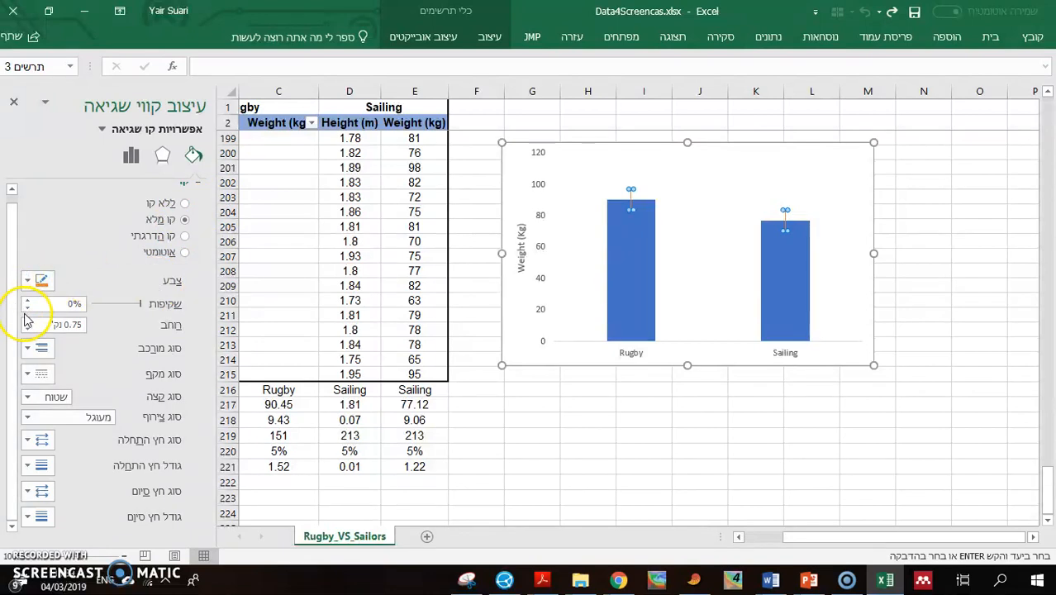
pyautogui.click(46, 323)
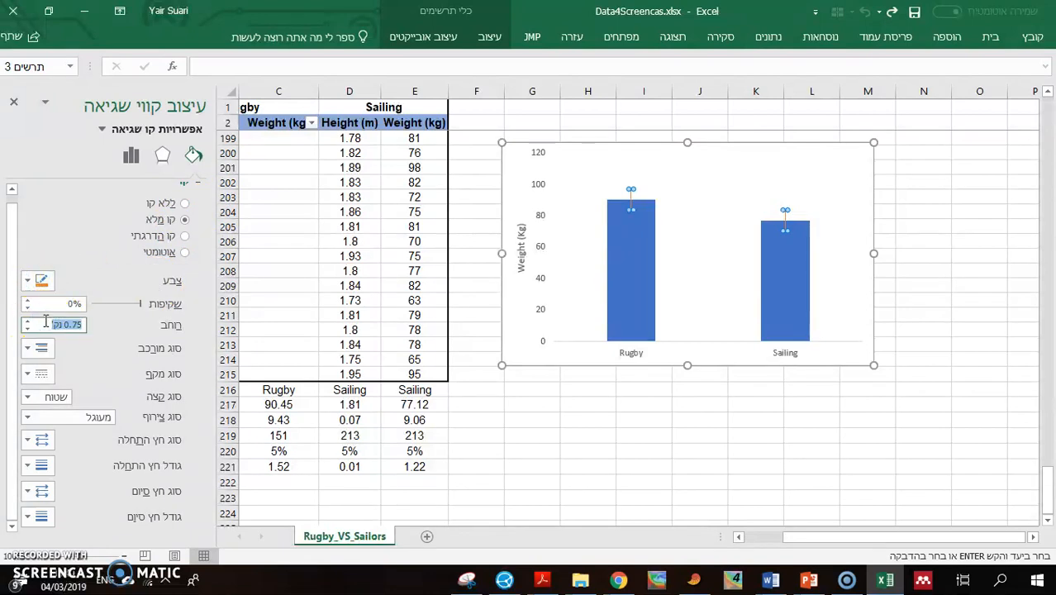
pyautogui.write('5')
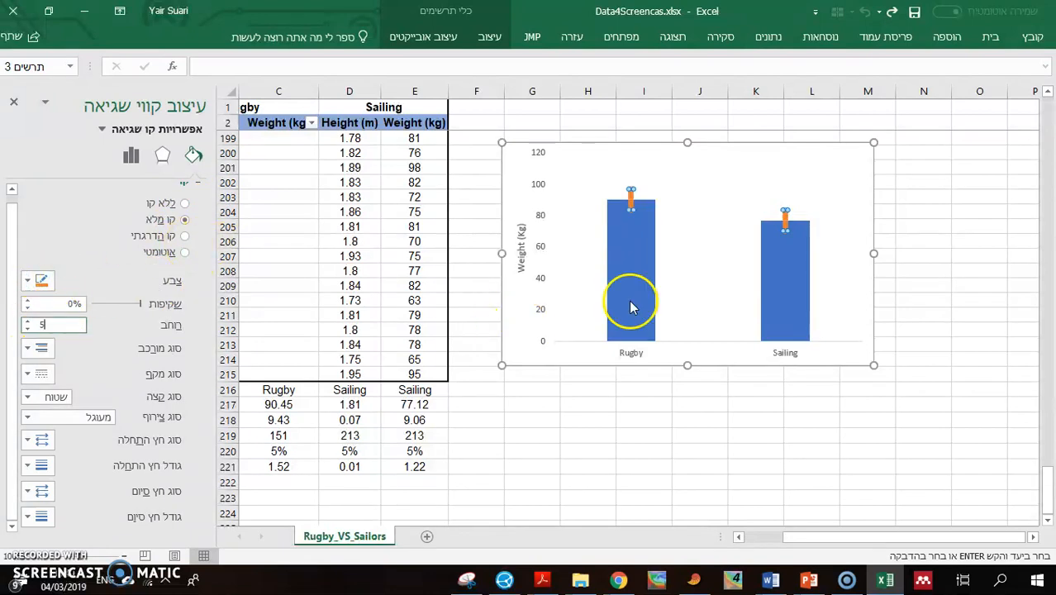
pyautogui.click(711, 285)
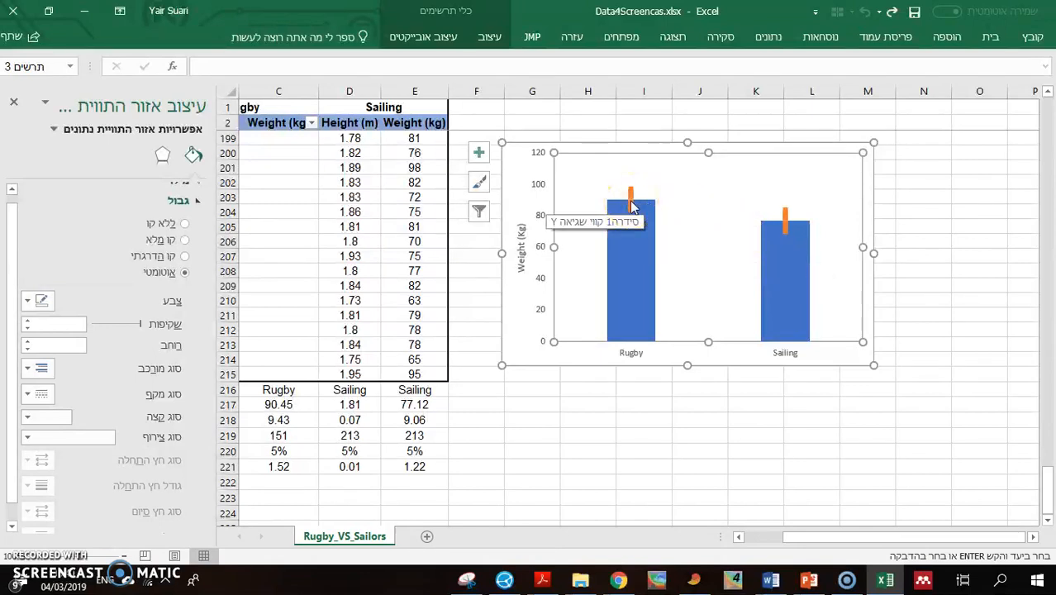
# Step: Switch the error bars to a custom error amount and use the weight confidence intervals in C221 and E221 as positive error values
pyautogui.click(788, 220)
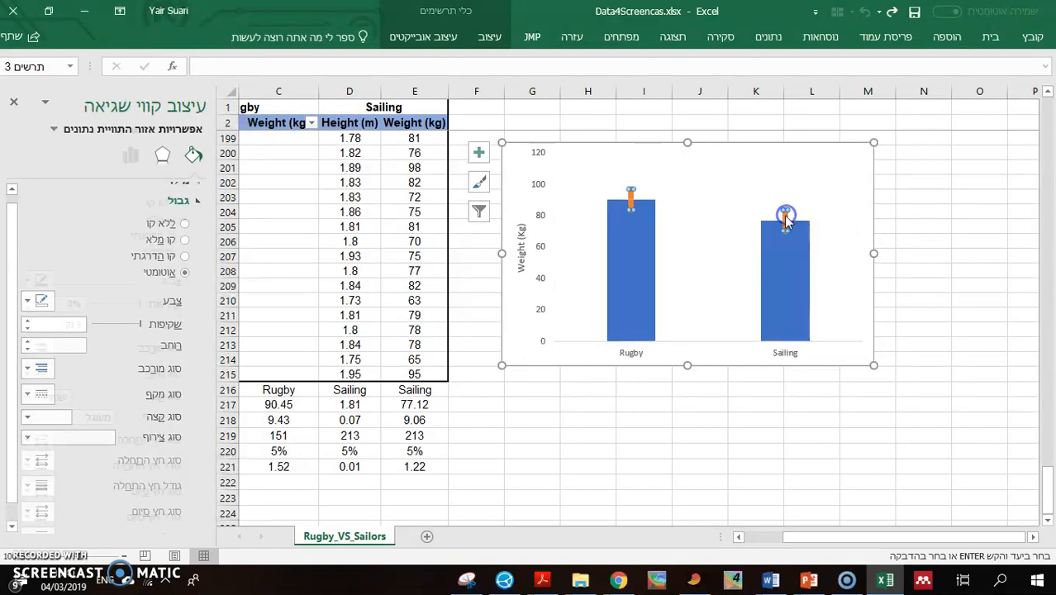
pyautogui.click(125, 162)
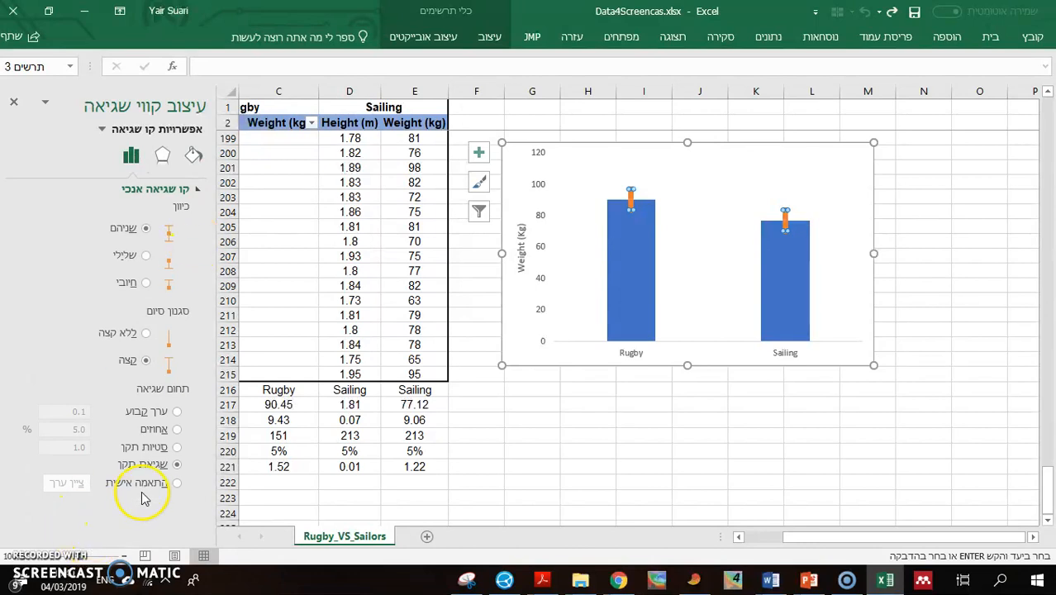
pyautogui.click(157, 486)
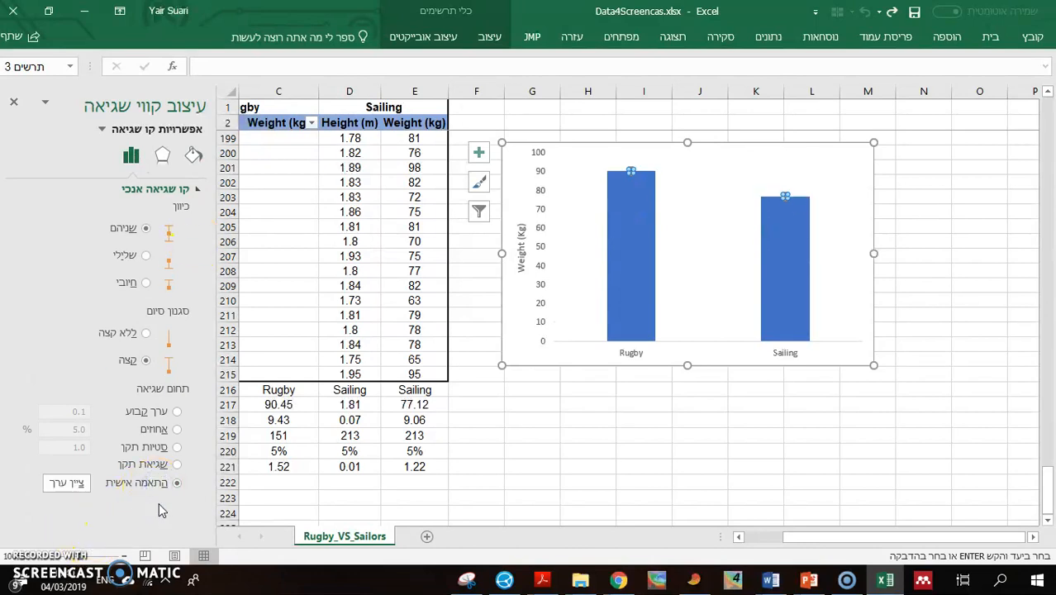
pyautogui.click(75, 484)
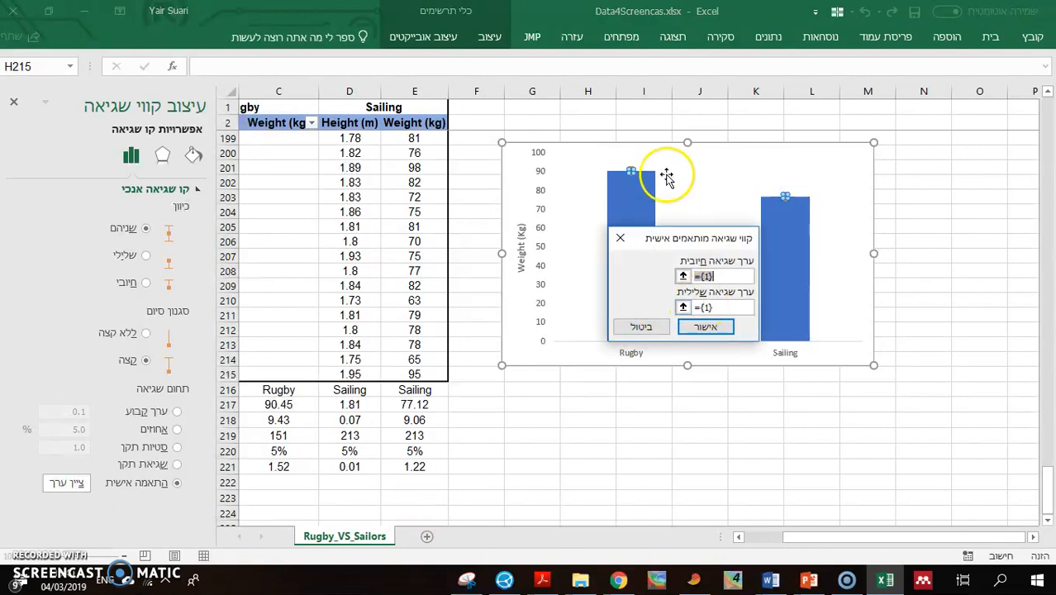
pyautogui.moveTo(653, 188)
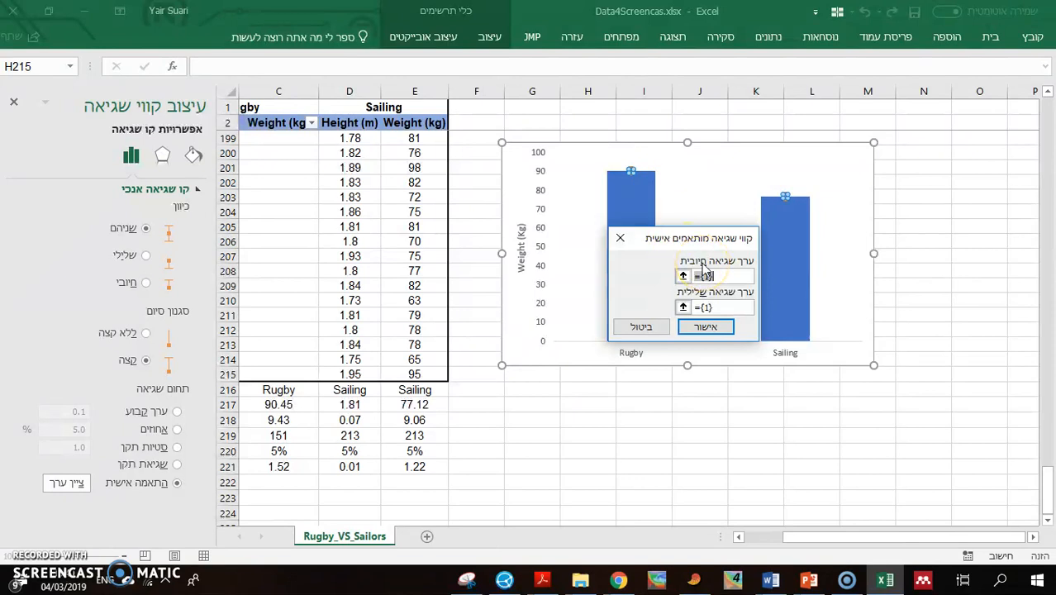
pyautogui.moveTo(803, 540); pyautogui.dragTo(727, 539)
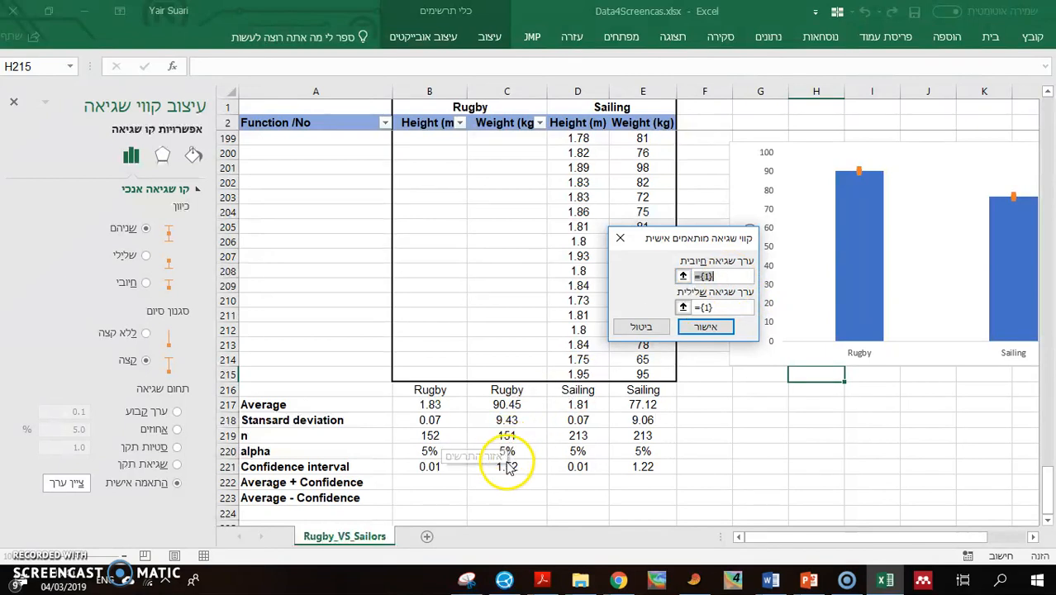
pyautogui.click(506, 468)
pyautogui.click(629, 464)
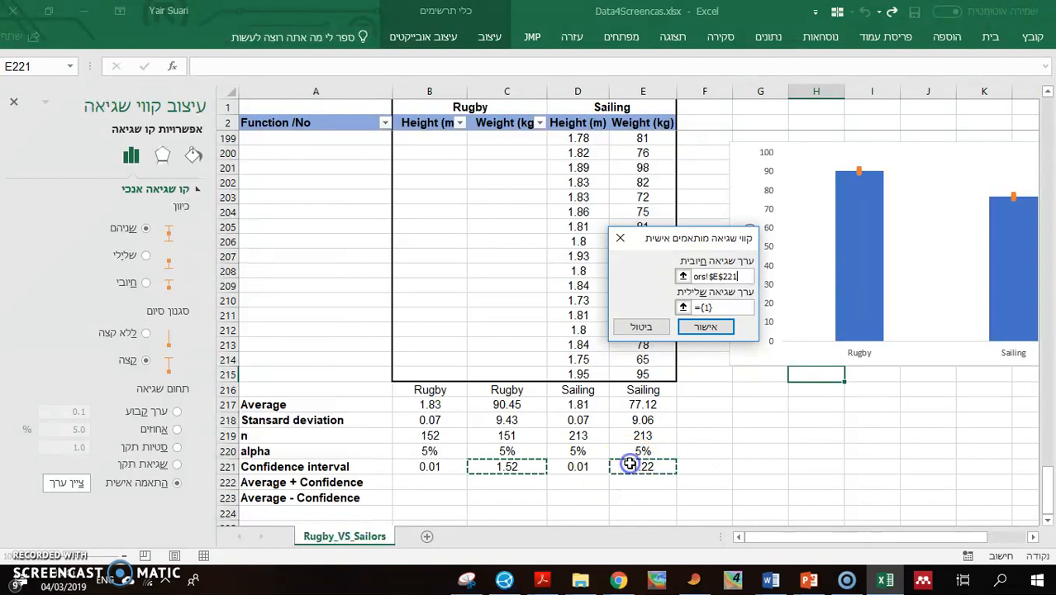
# Step: Use C221 and E221 as the negative error values too and apply the custom error bars
pyautogui.click(681, 307)
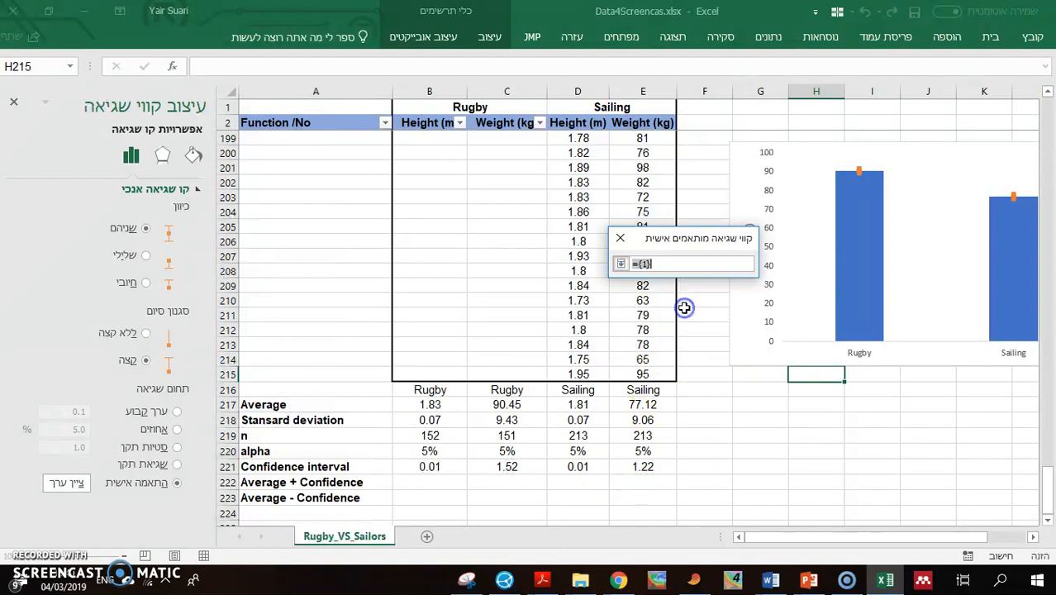
pyautogui.click(506, 465)
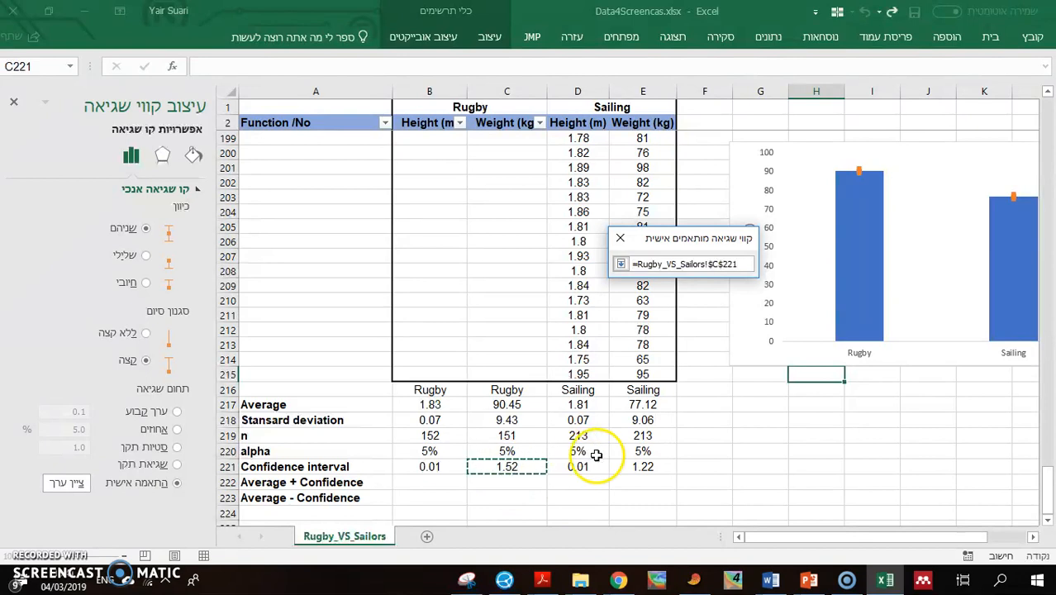
pyautogui.keyDown('ctrl'); pyautogui.click(637, 466); pyautogui.keyUp('ctrl')
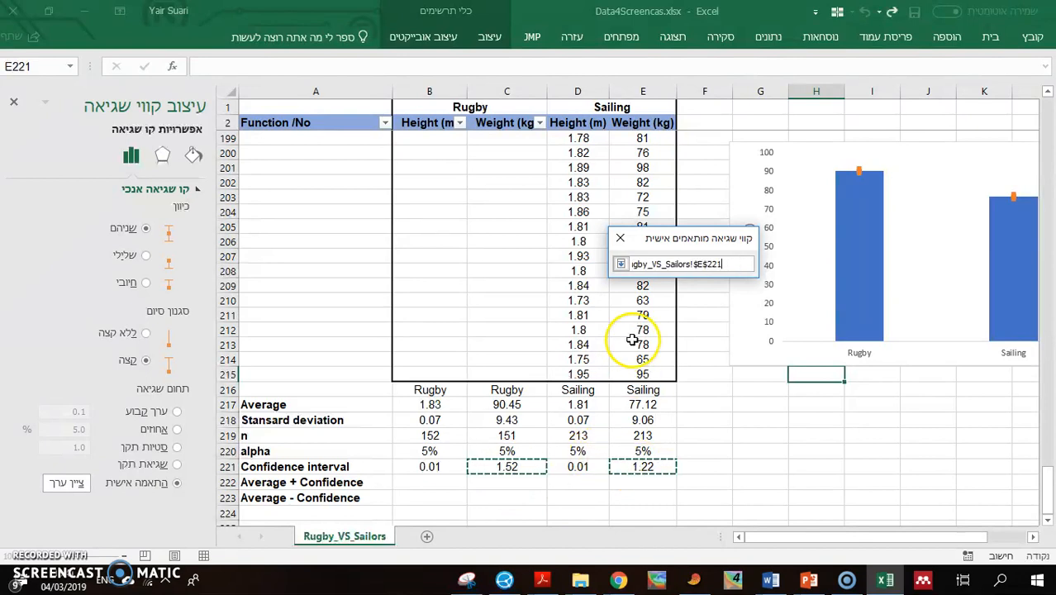
pyautogui.click(620, 265)
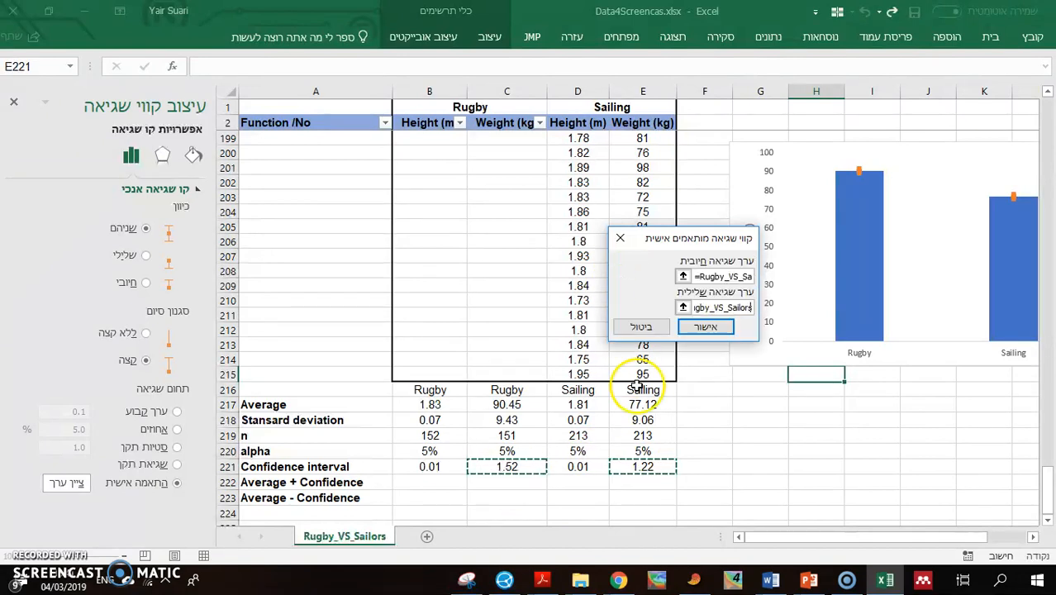
pyautogui.click(700, 324)
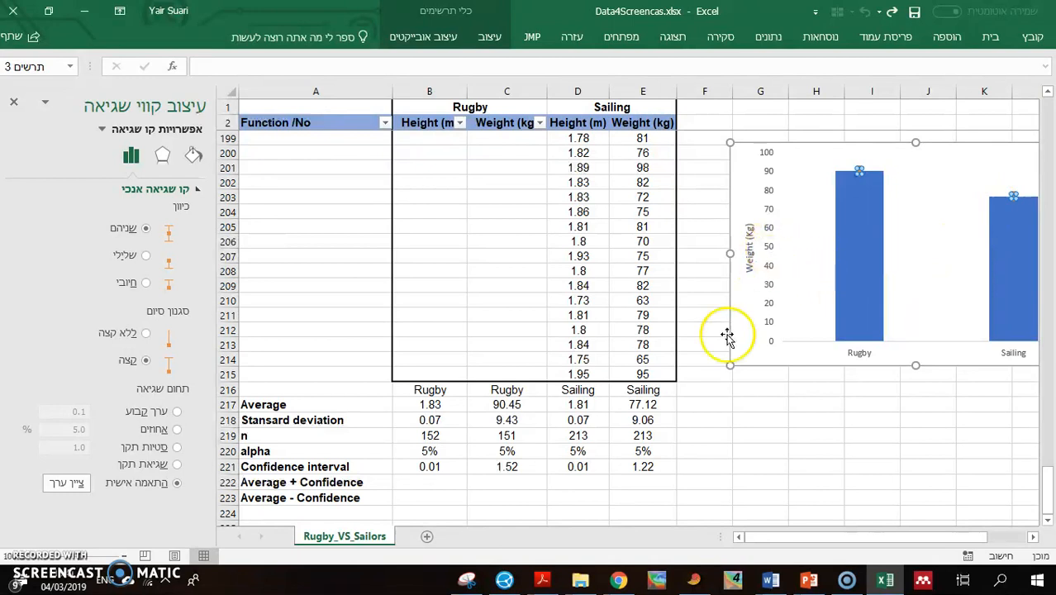
pyautogui.click(495, 467)
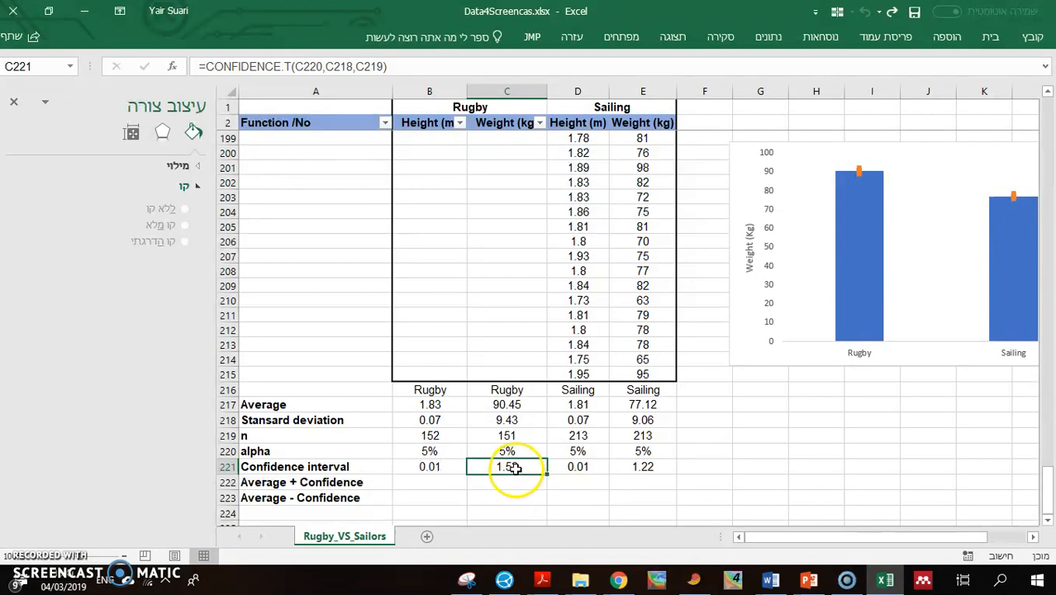
# Step: Set the minimum bound of the weight chart's vertical axis to 70
pyautogui.click(661, 466)
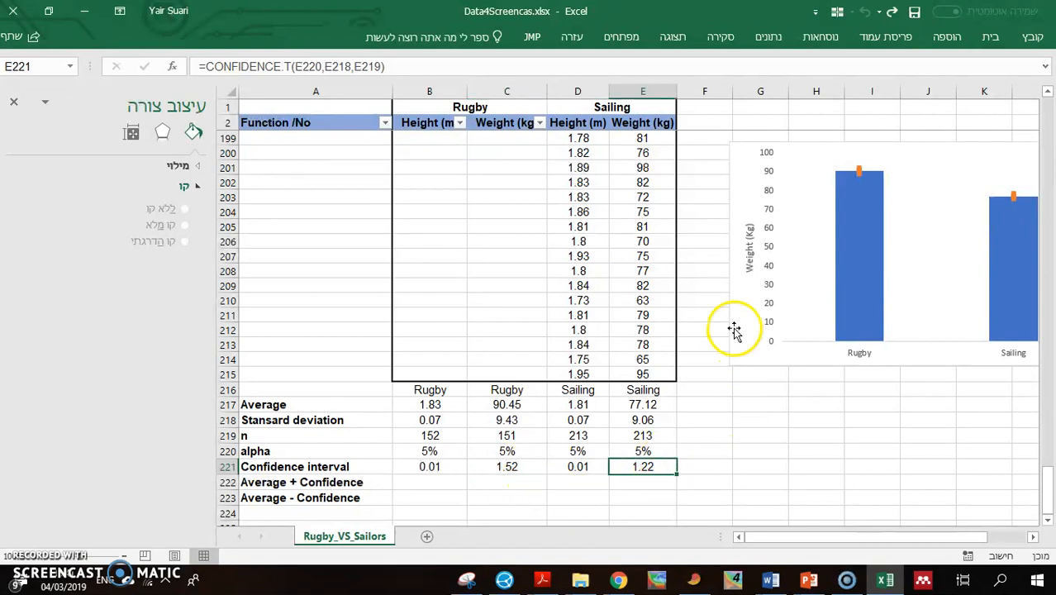
pyautogui.click(769, 285)
pyautogui.rightClick(769, 285)
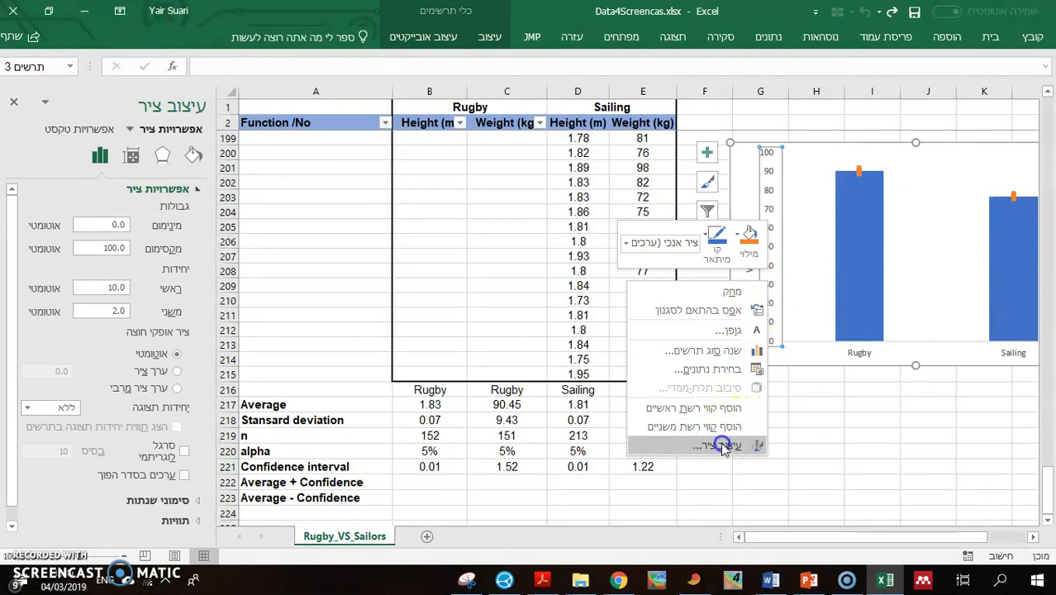
pyautogui.click(715, 446)
pyautogui.click(99, 224)
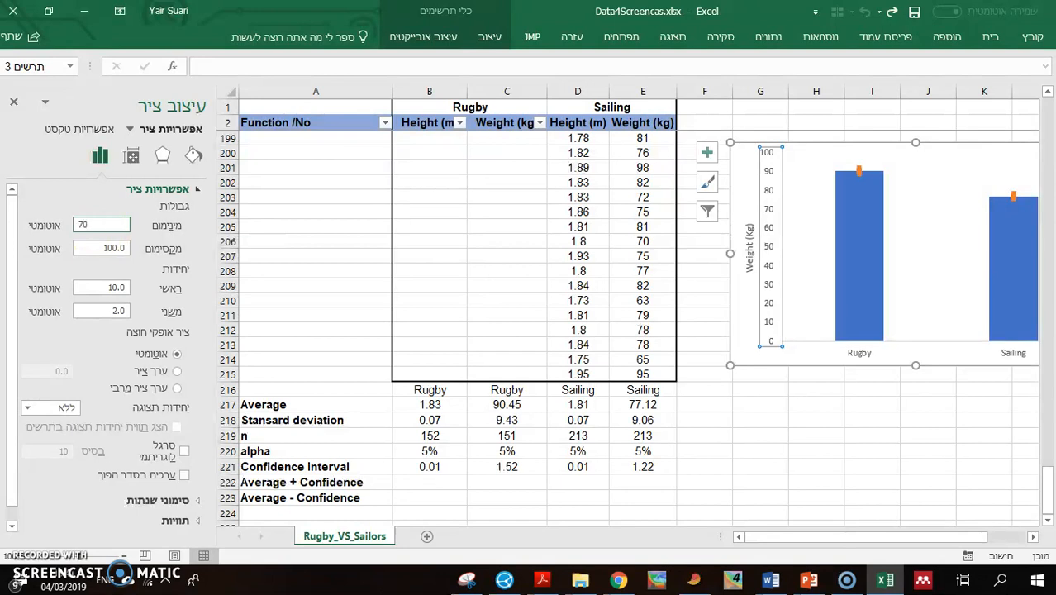
pyautogui.press('Return')
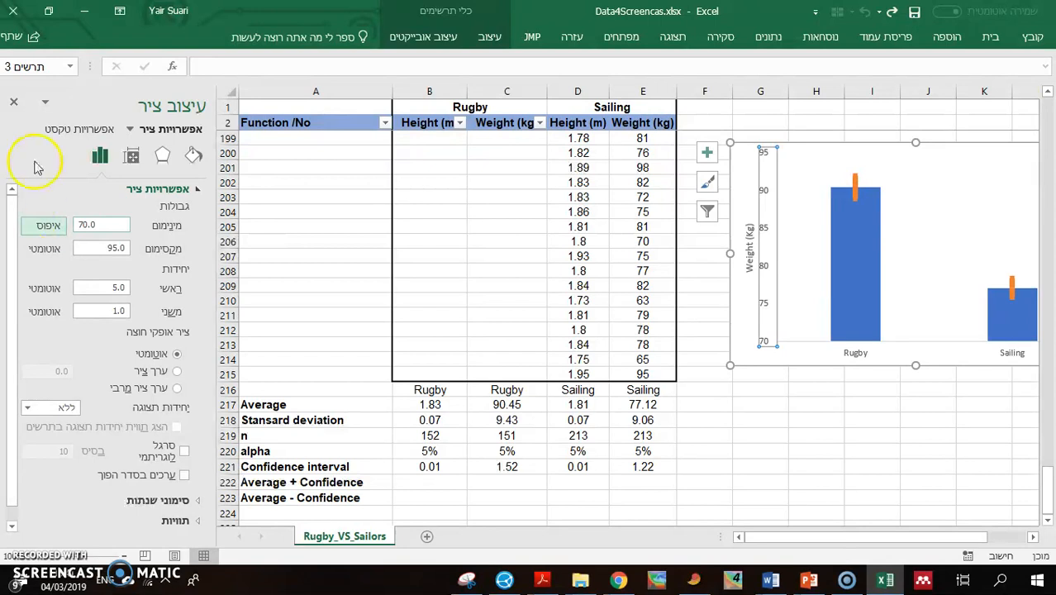
# Step: Set the maximum bound of the weight chart's vertical axis to 92 and deselect the chart
pyautogui.doubleClick(88, 246)
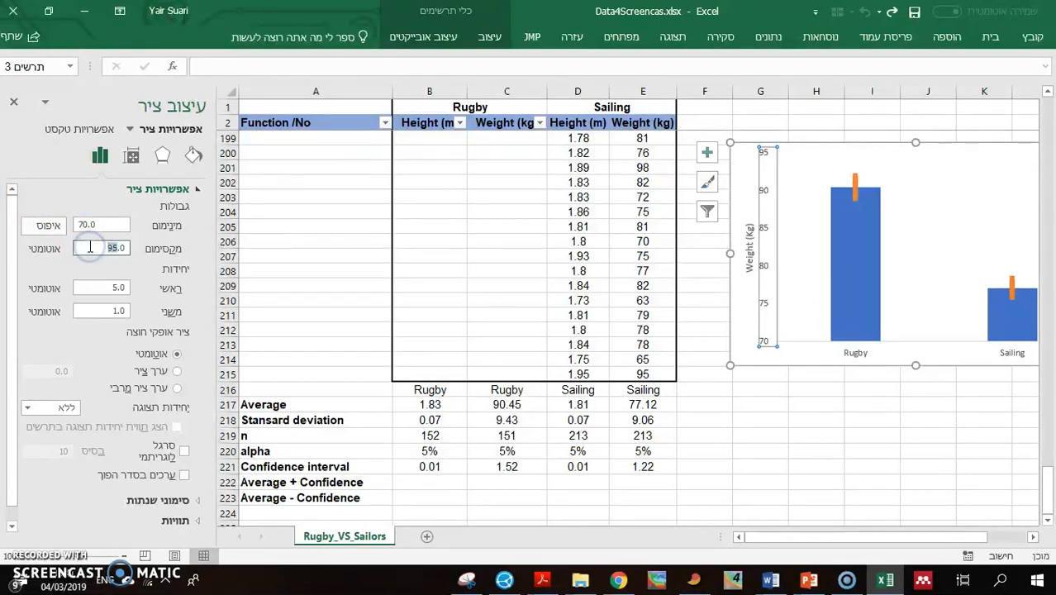
pyautogui.write('92')
pyautogui.press('Return')
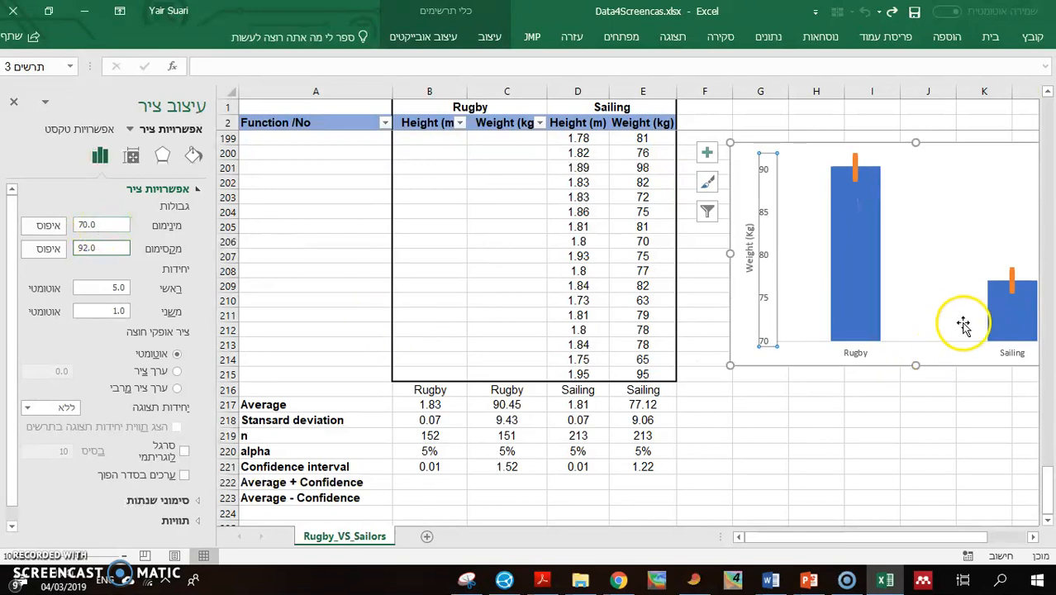
pyautogui.click(930, 402)
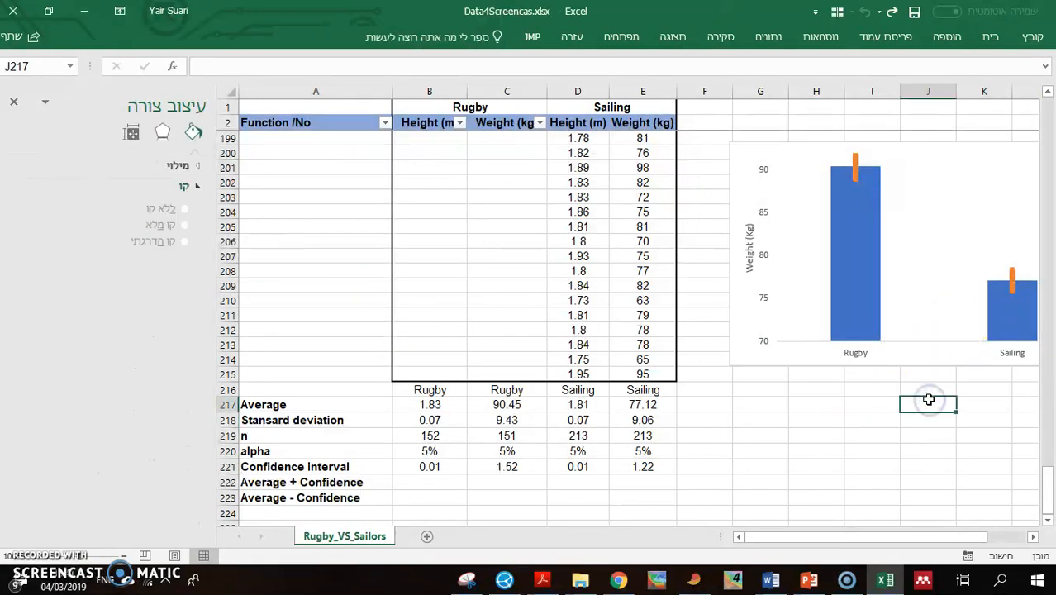
pyautogui.moveTo(943, 536); pyautogui.dragTo(1020, 535)
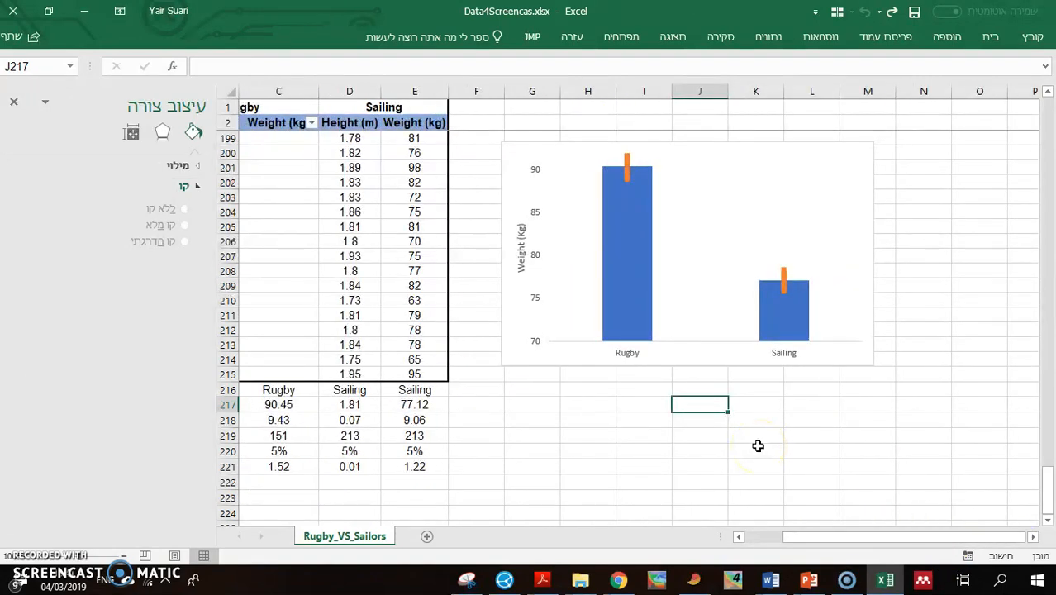